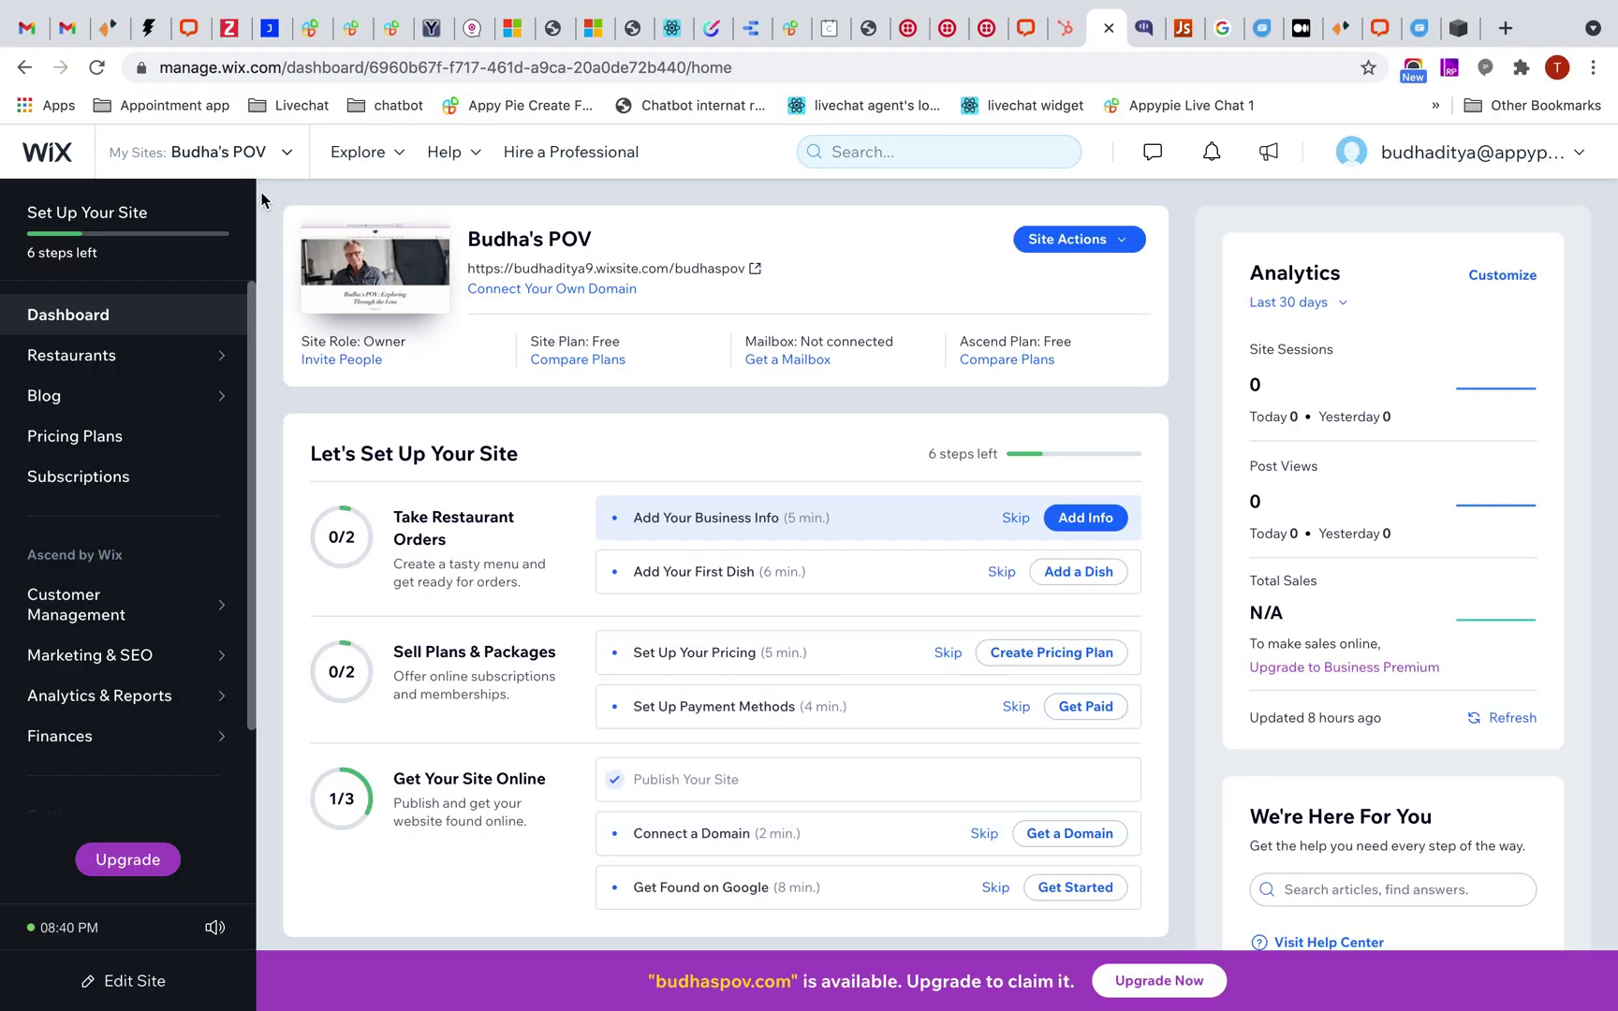
Step: Choose Budha's POV from the recent sites list in the Wix Dashboard
{"action": "left_click", "coordinate": [275, 160]}
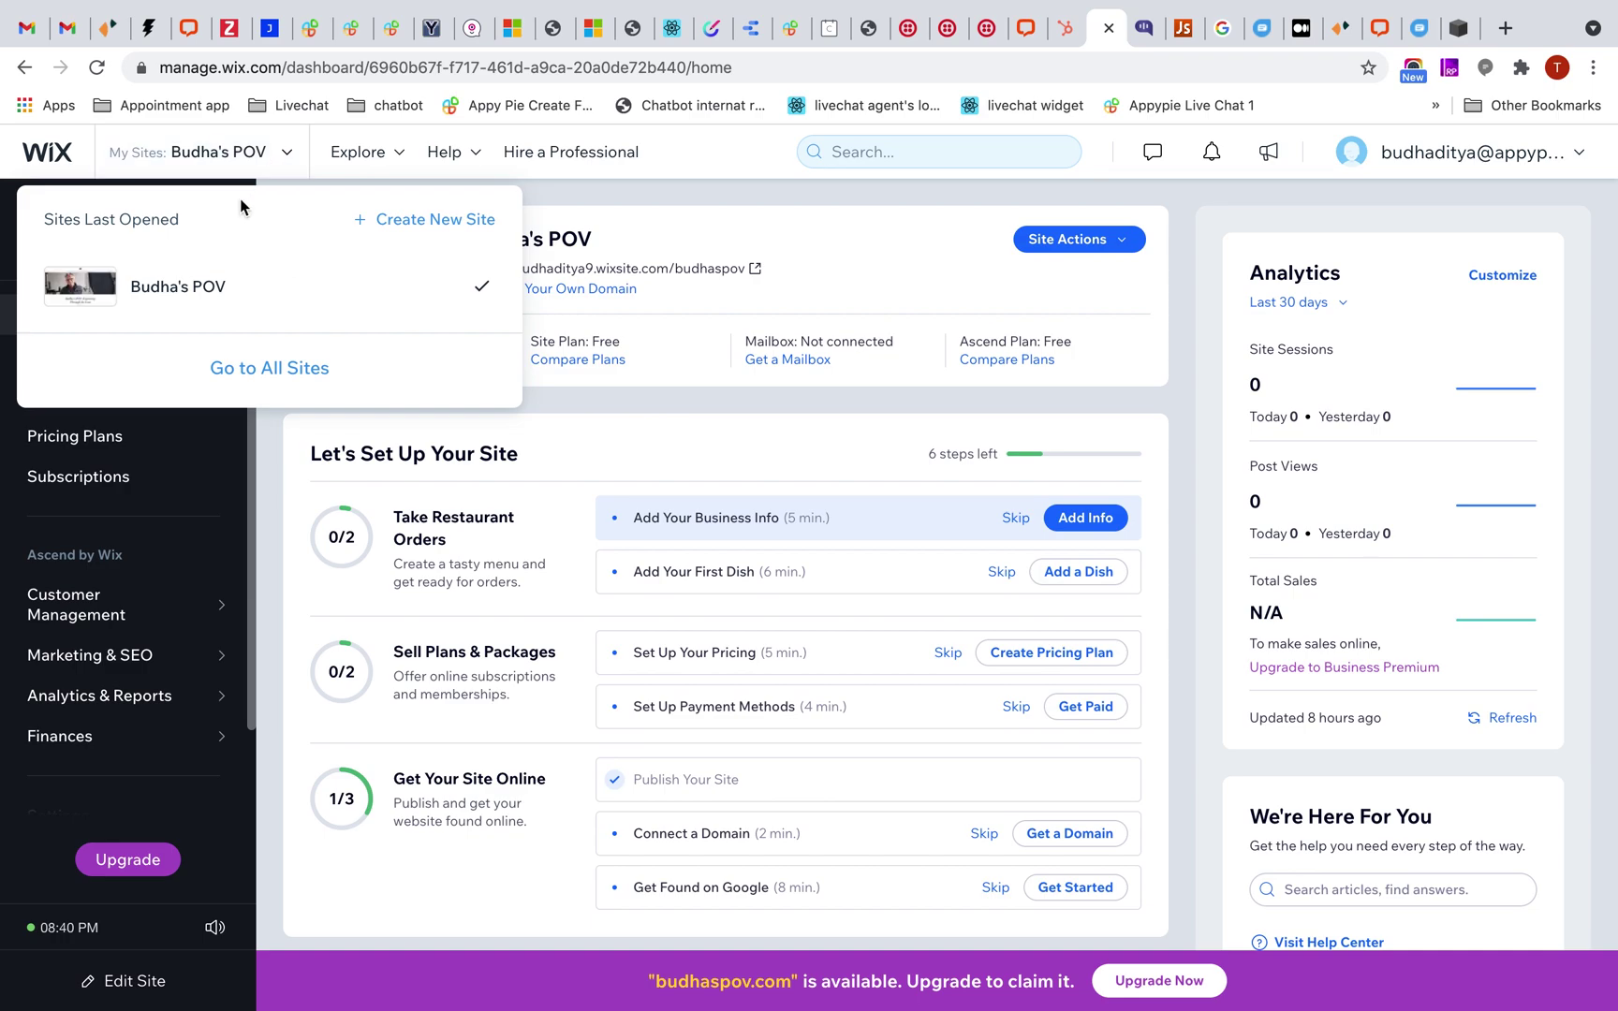
{"action": "left_click", "coordinate": [179, 291]}
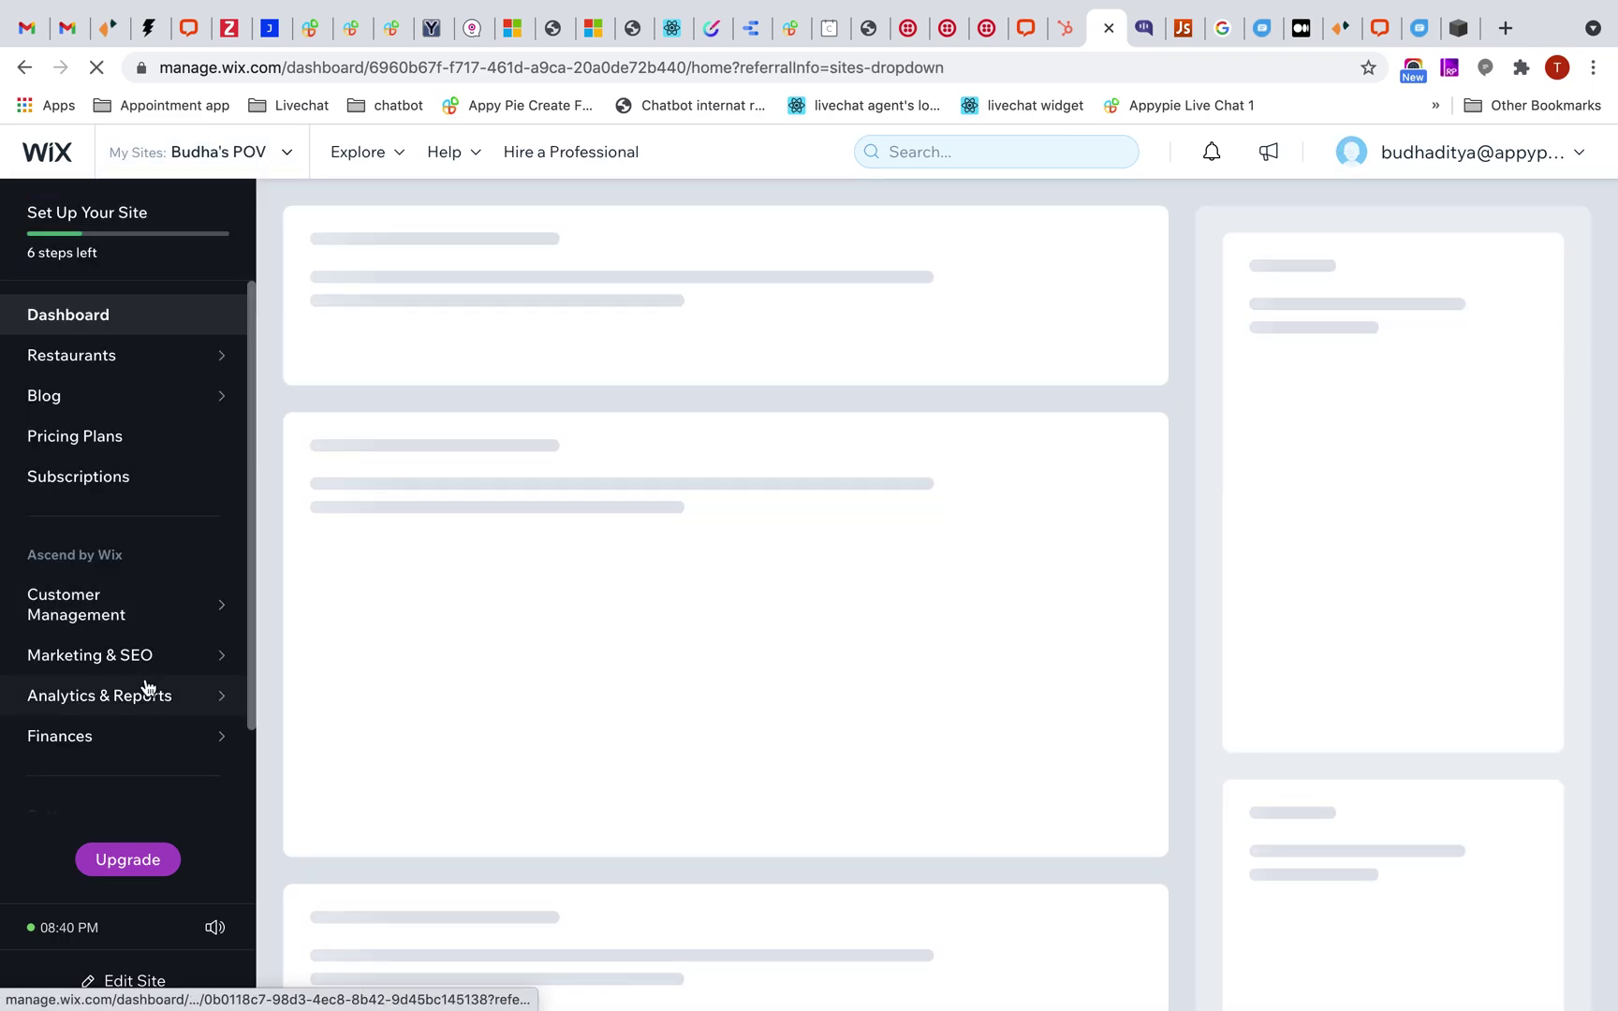
Step: Open Budha's POV in the editor and drop an Embed a Widget HTML element on Home
{"action": "left_click", "coordinate": [130, 982]}
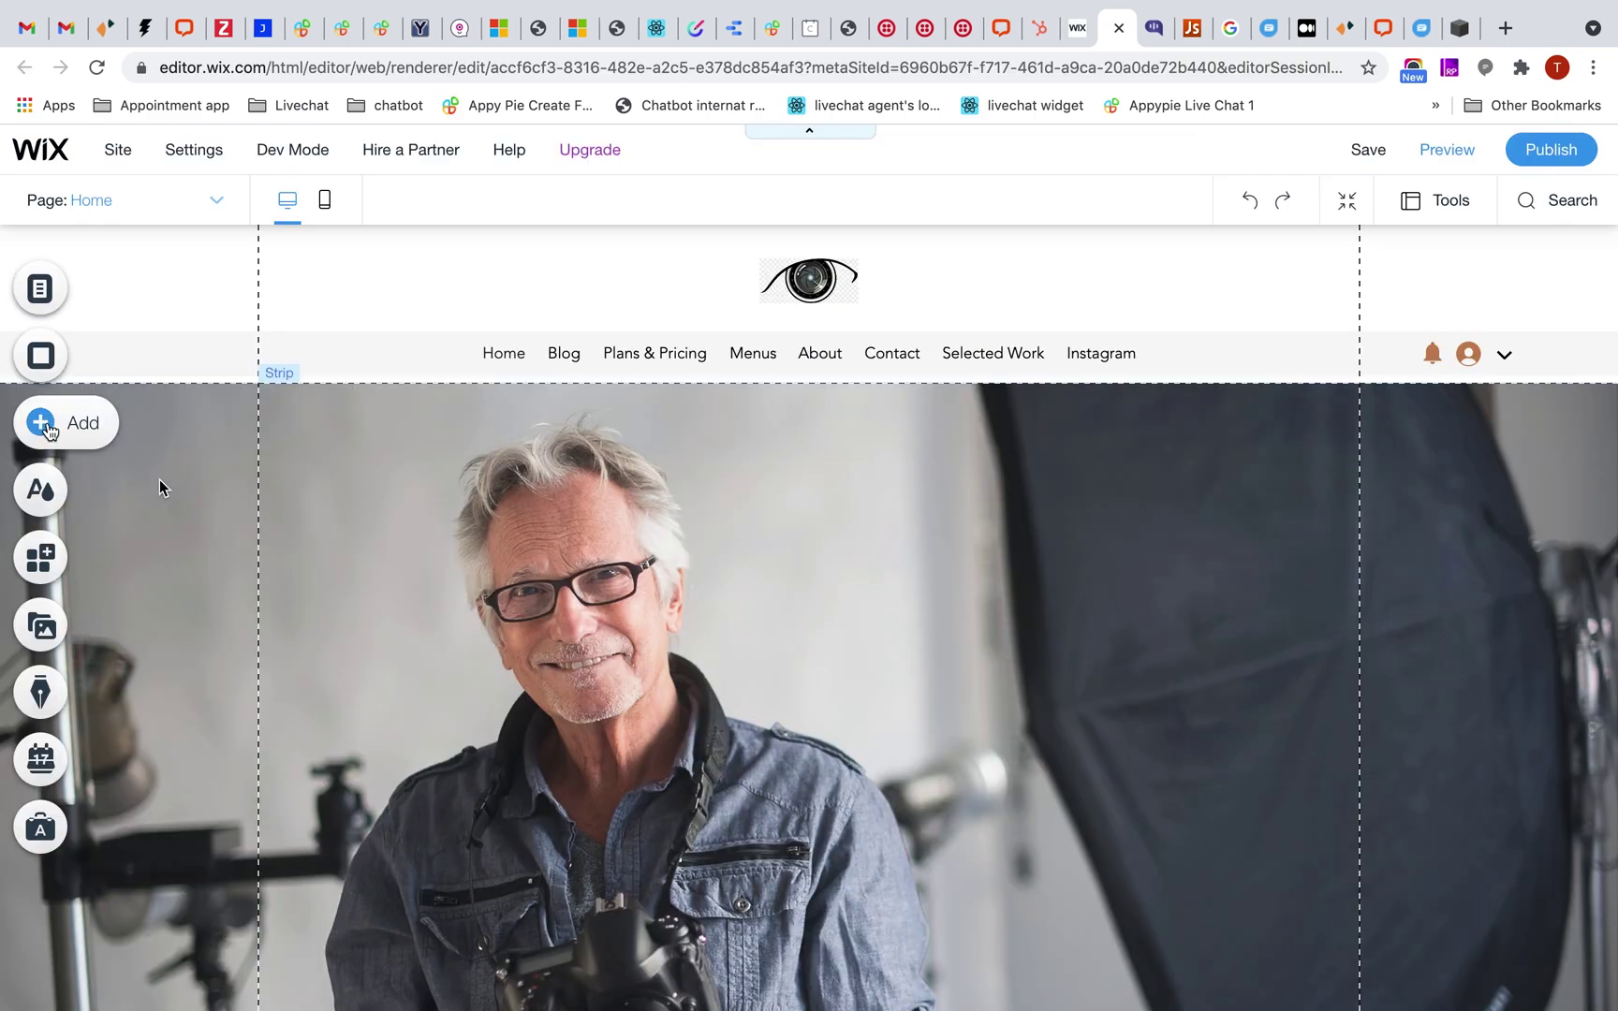
{"action": "left_click", "coordinate": [42, 424]}
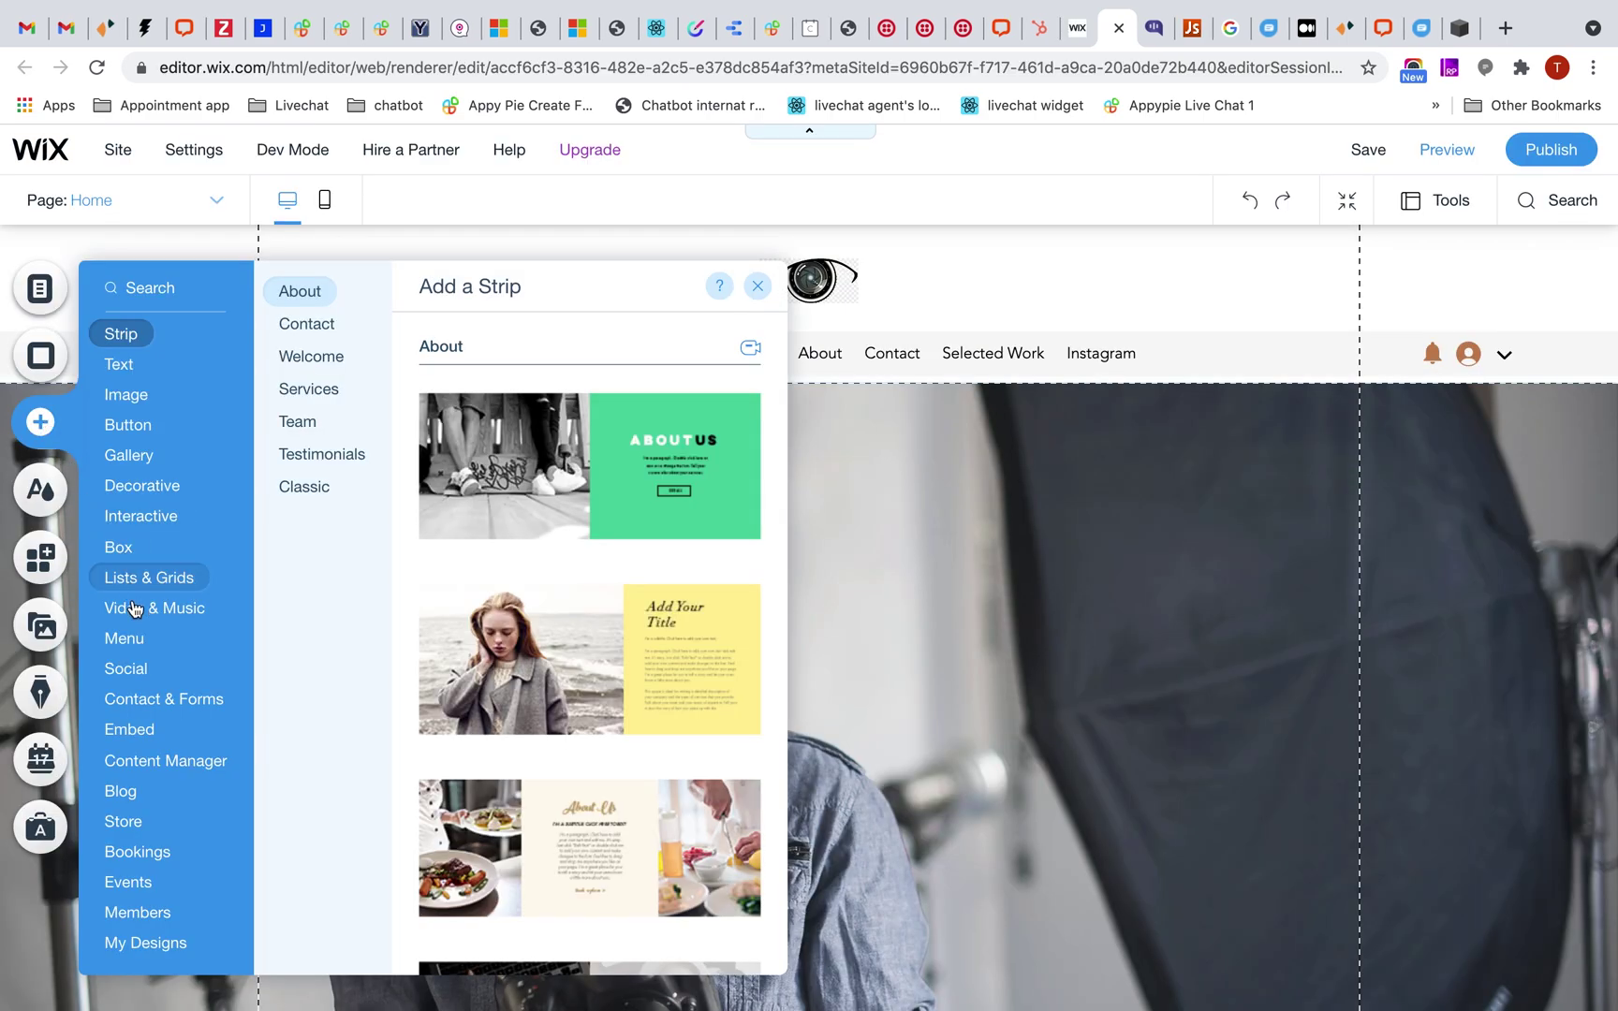
{"action": "mouse_move", "coordinate": [129, 729]}
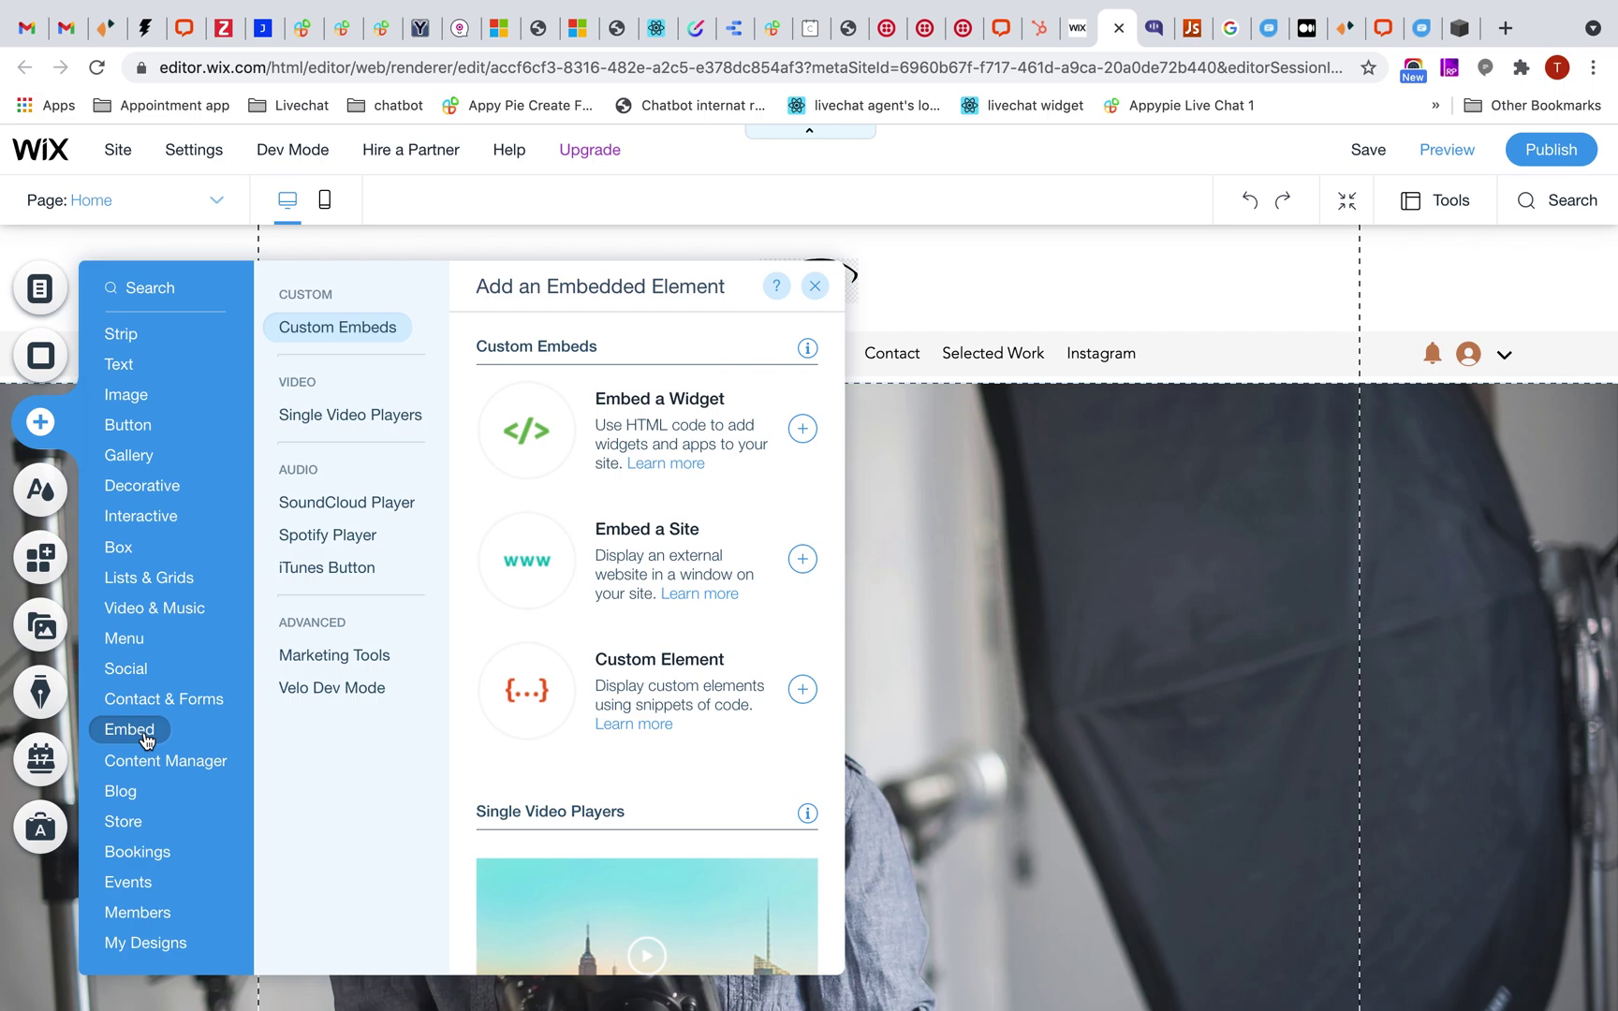
{"action": "left_click", "coordinate": [660, 437]}
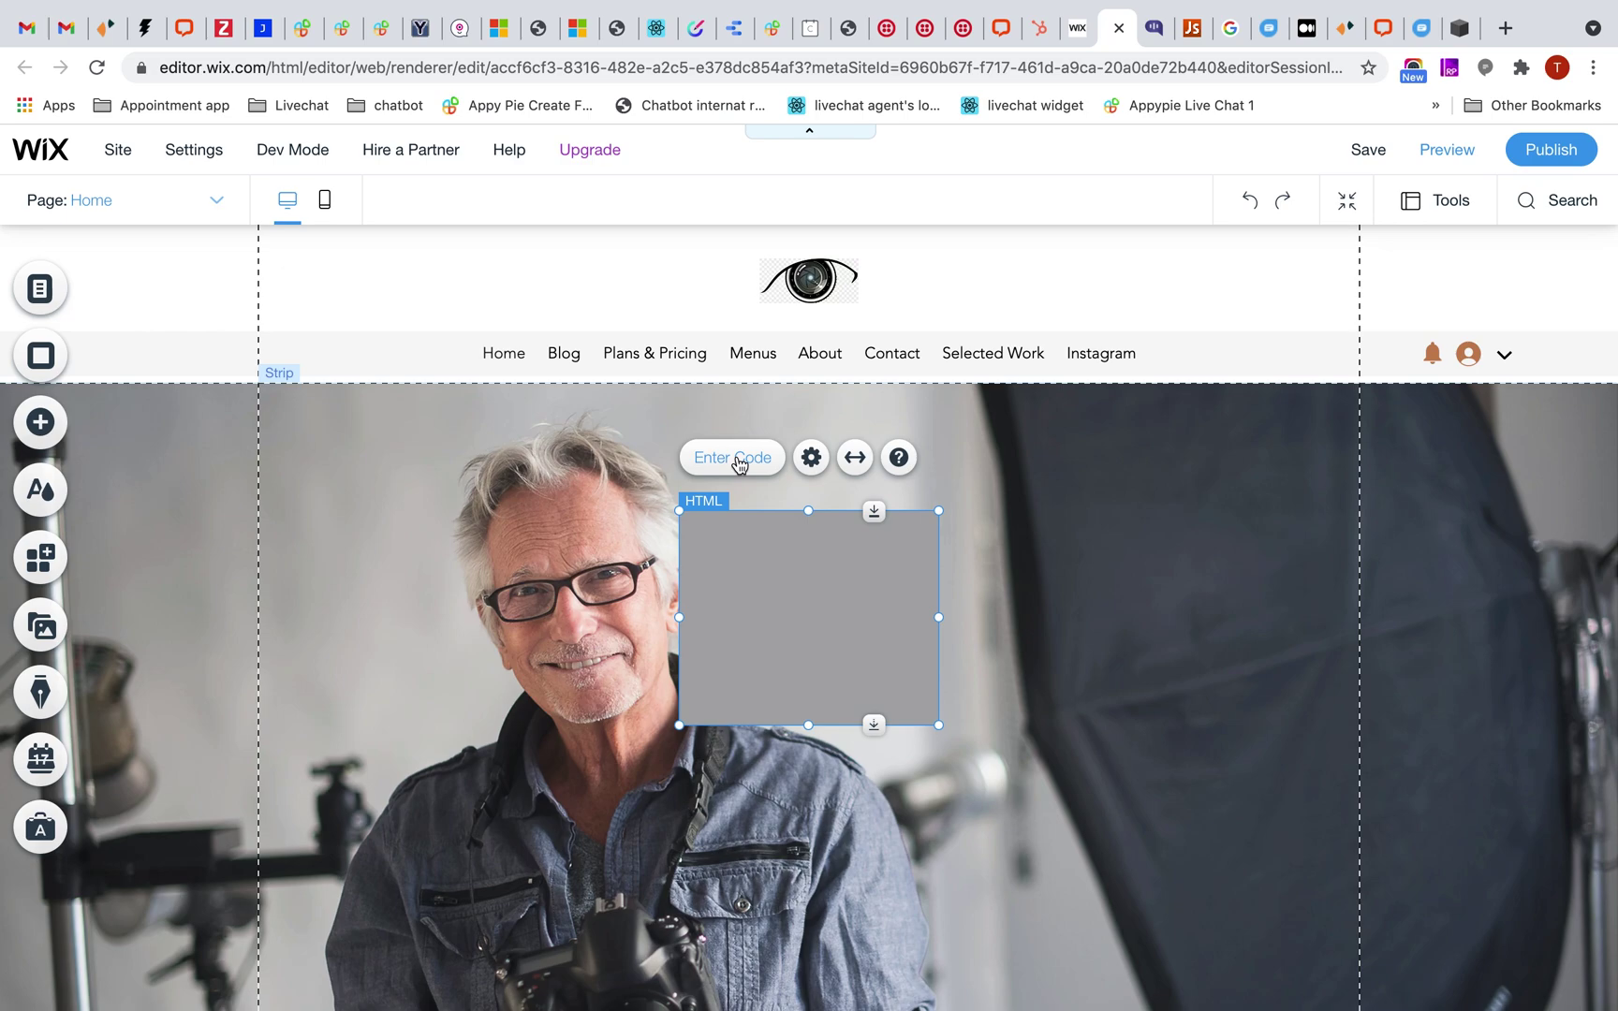
Step: Clear the HTML element's code field and bring up the Appy Pie chatbot setup page
{"action": "left_click", "coordinate": [738, 460]}
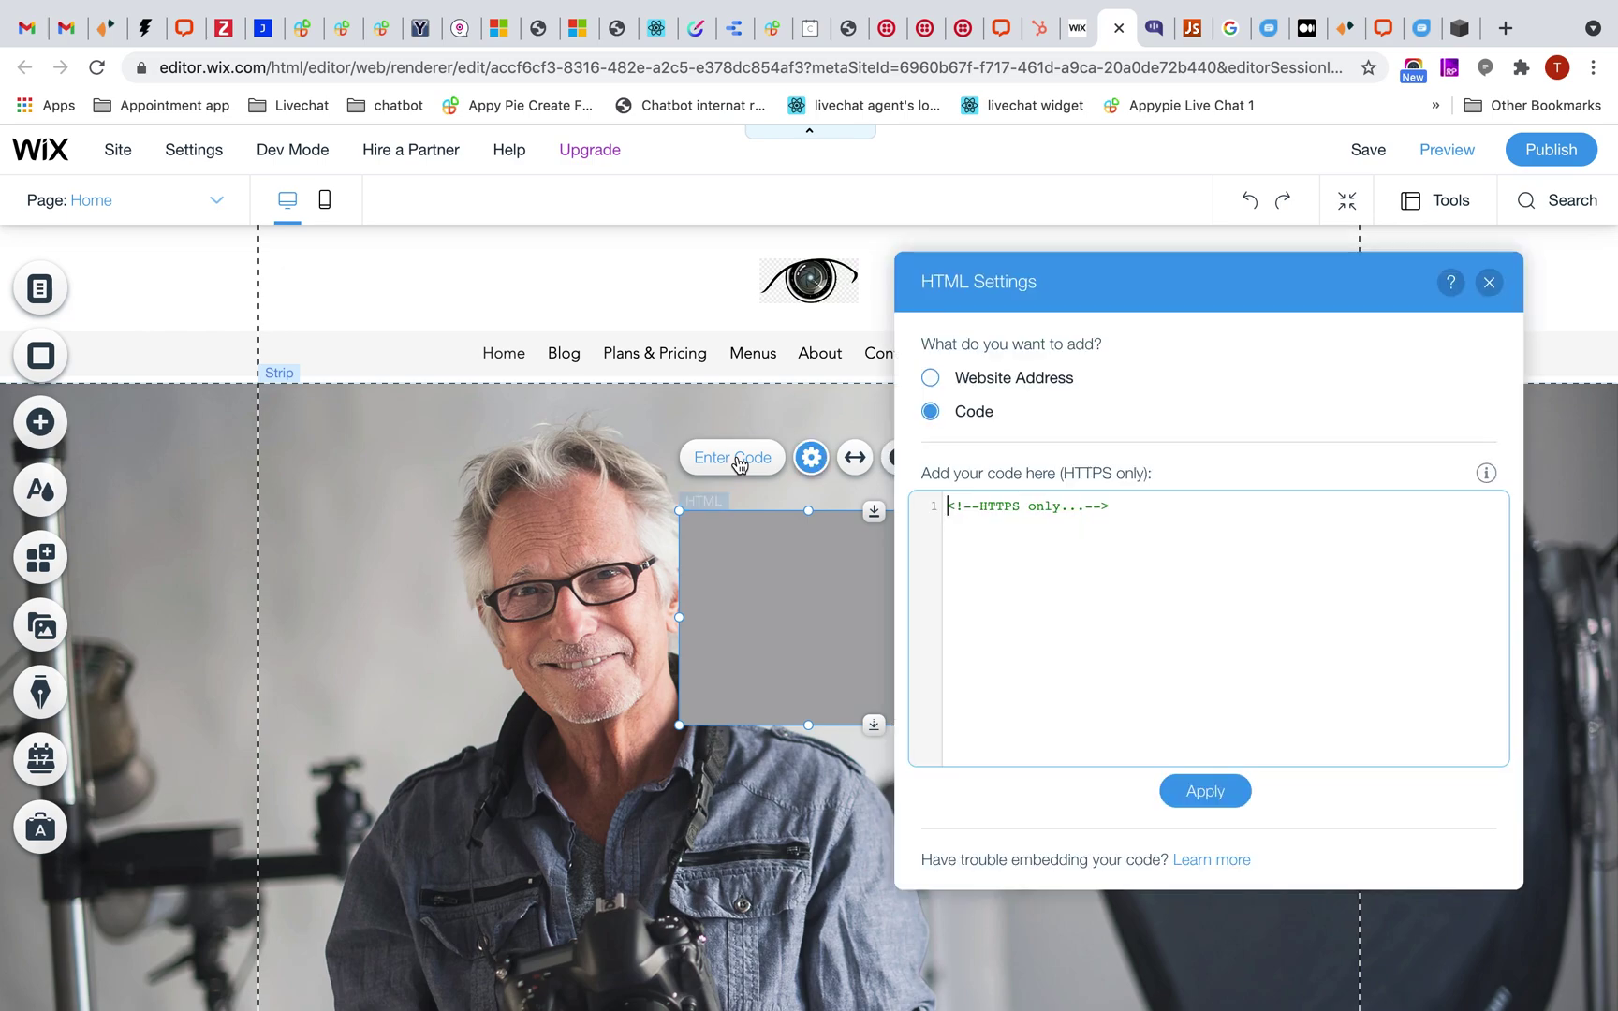
{"action": "left_click", "coordinate": [1213, 626]}
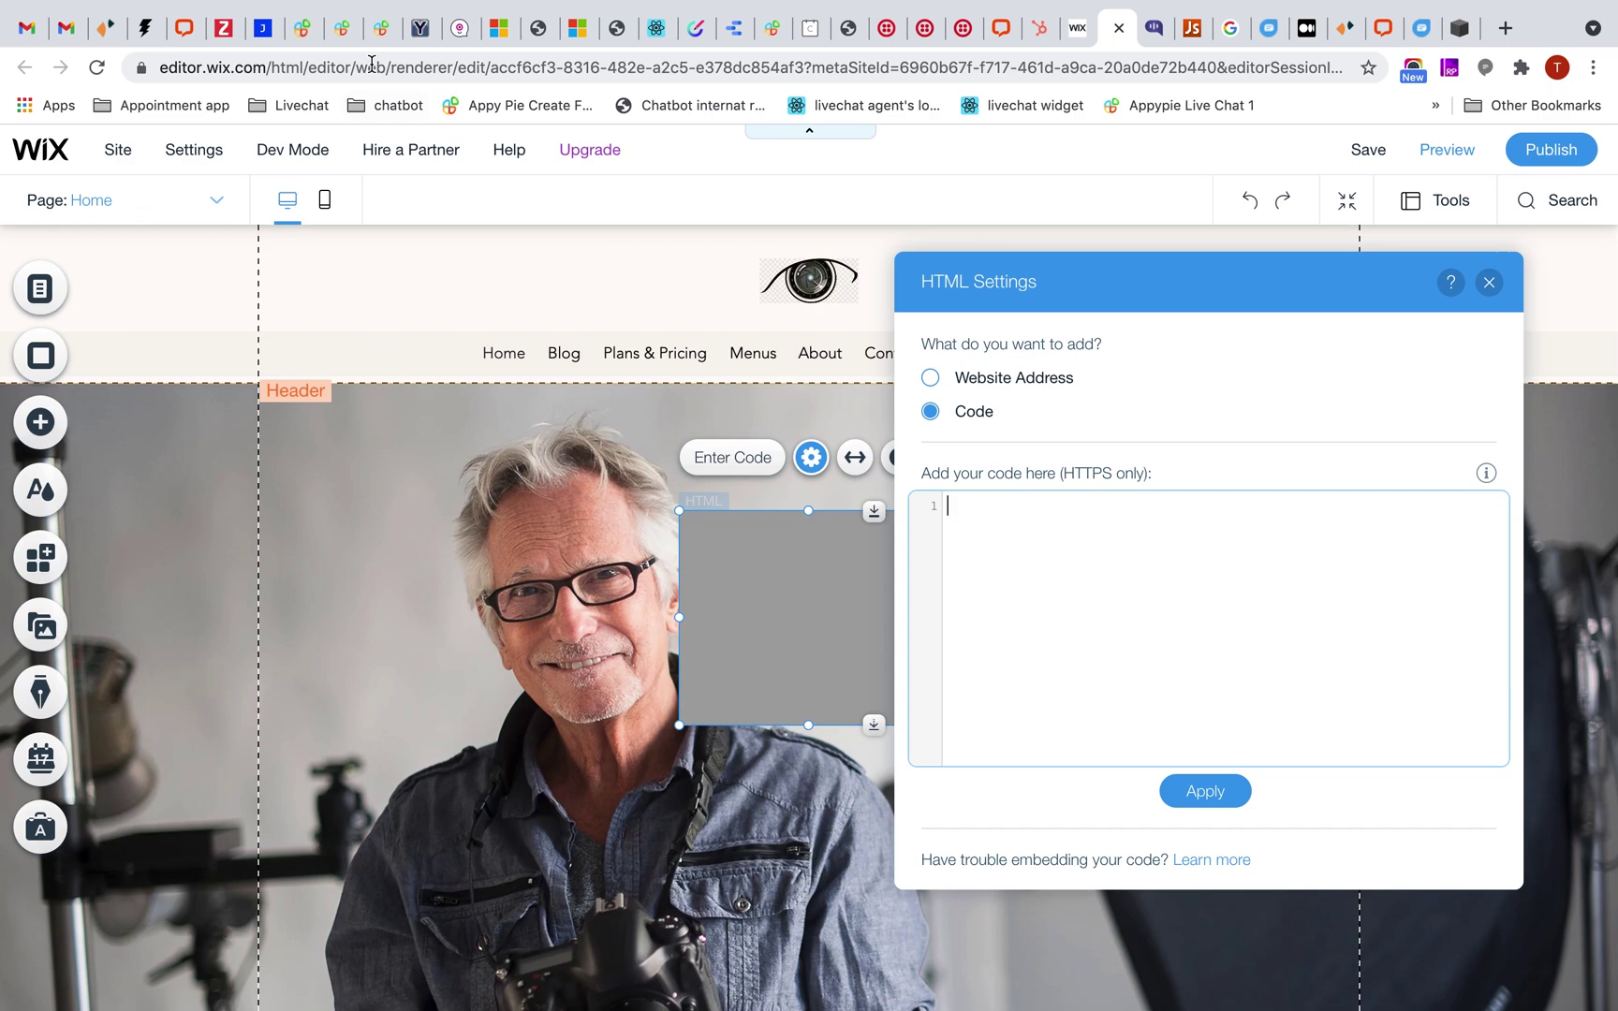
{"action": "left_click", "coordinate": [345, 28]}
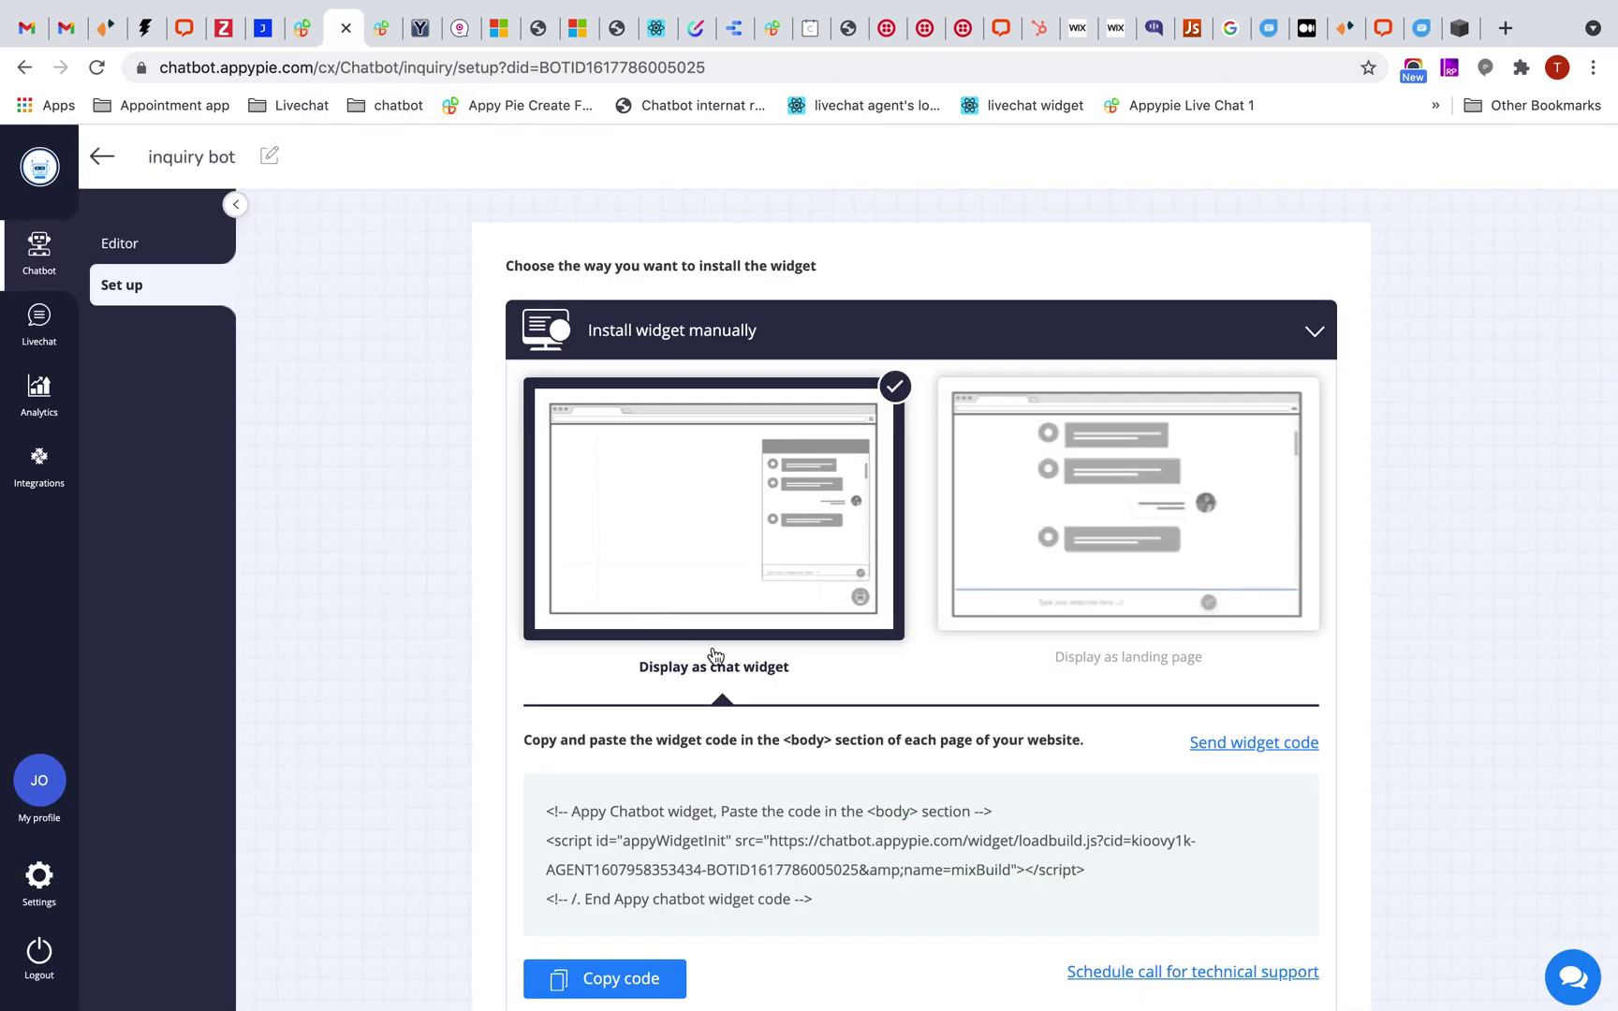
{"action": "scroll", "coordinate": [475, 669], "scroll_direction": "down", "scroll_amount": 3}
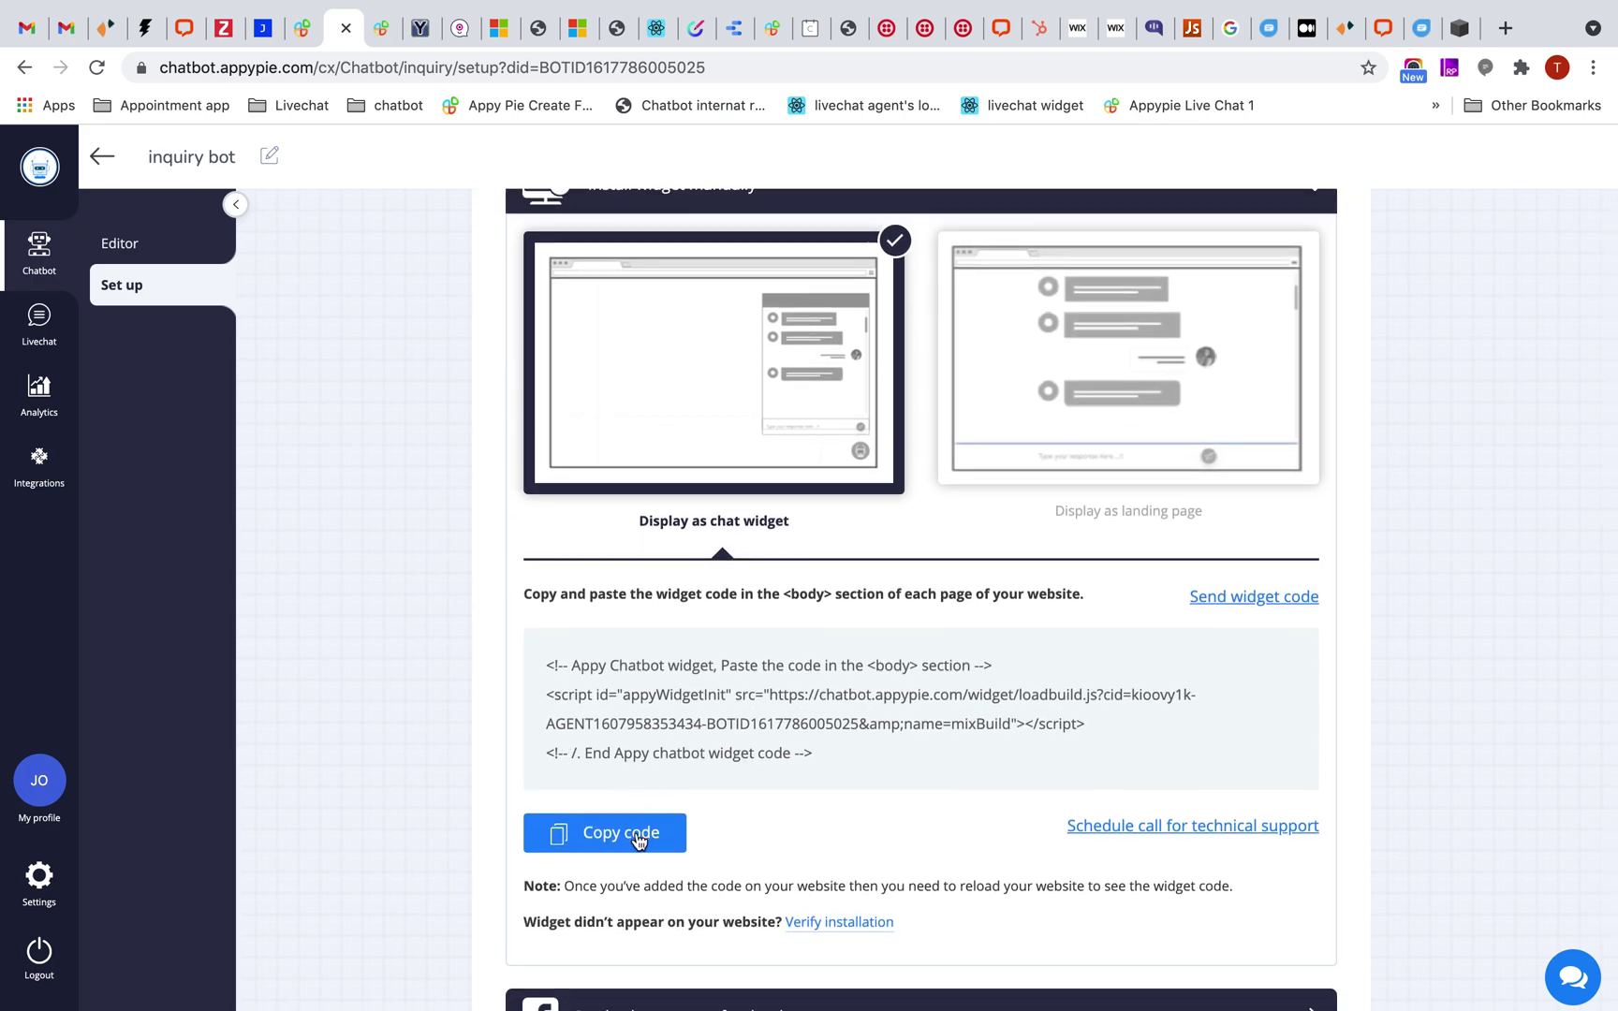
Step: Copy the inquiry bot's widget embed code from Appy Pie and return to Wix
{"action": "left_click", "coordinate": [638, 840]}
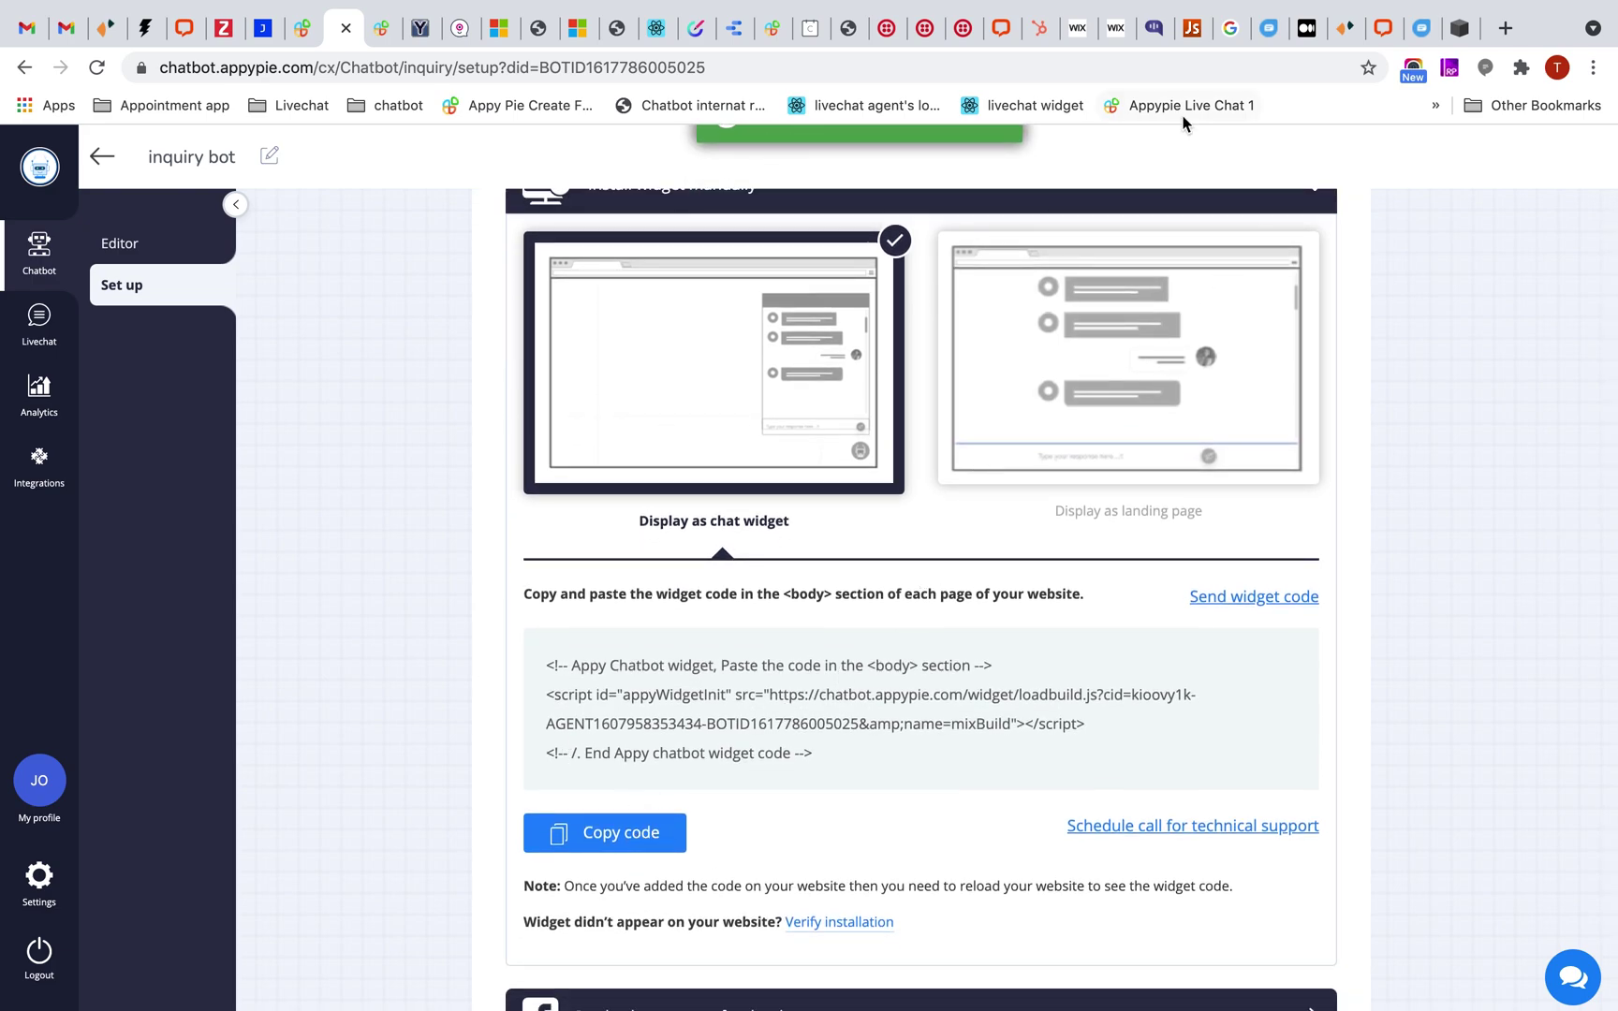
{"action": "left_click", "coordinate": [1116, 27]}
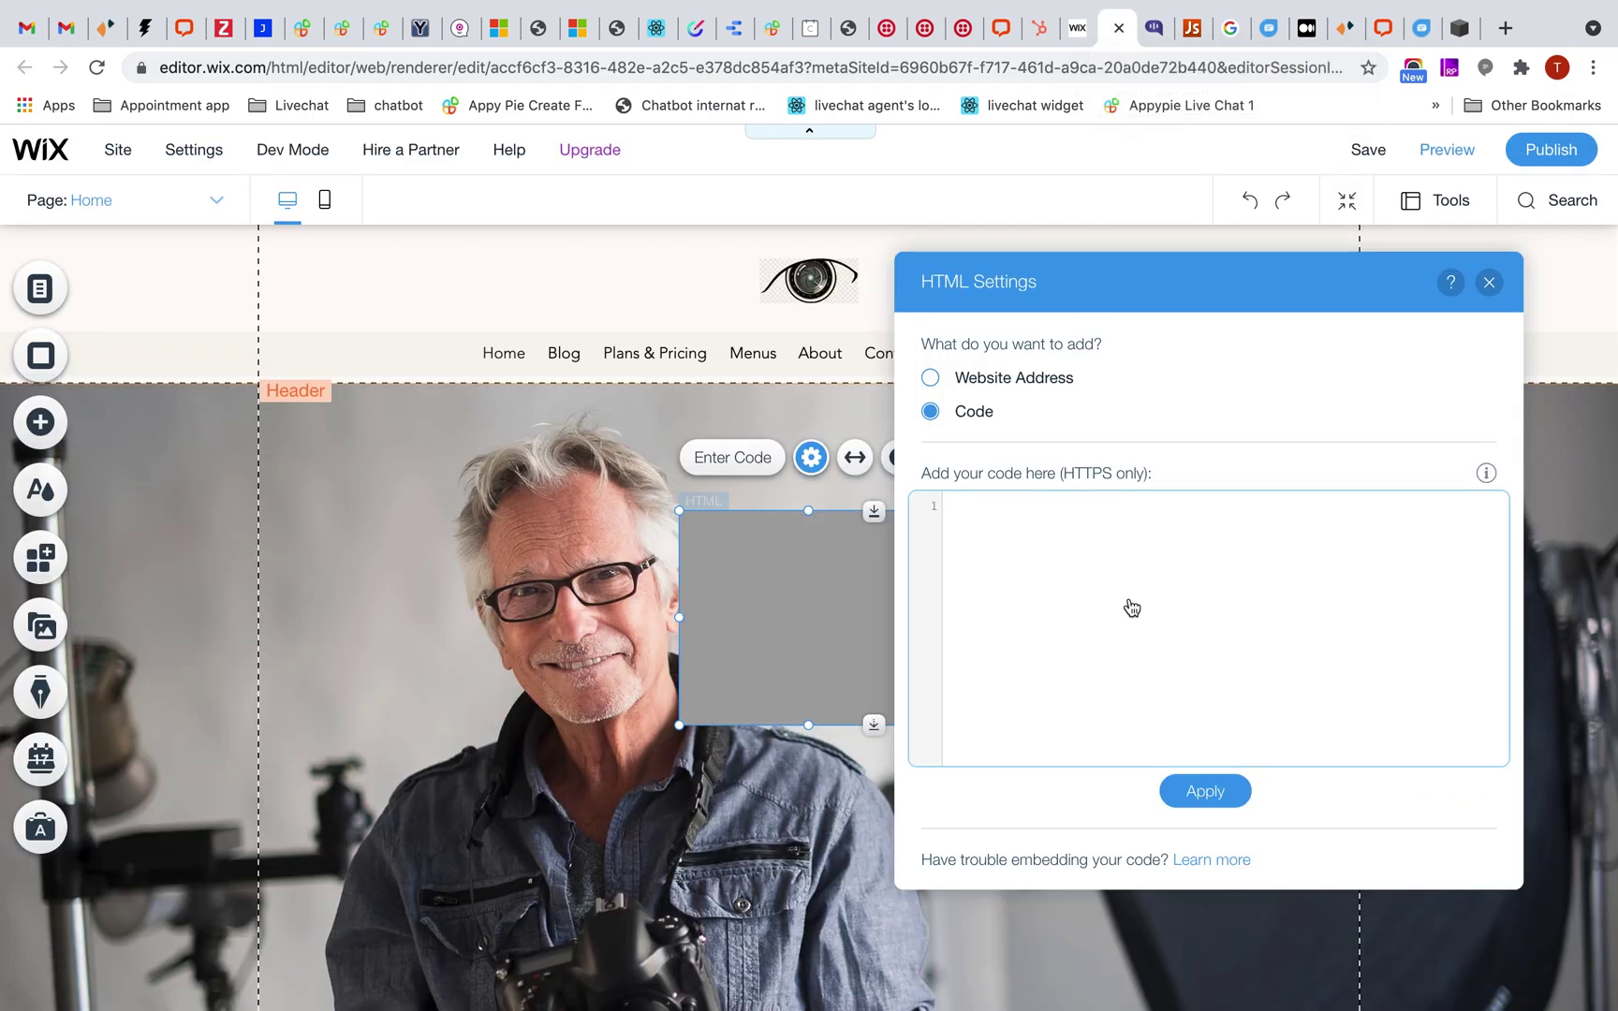
Step: Paste the Appy Pie chatbot code into the HTML element and apply it
{"action": "key", "text": "ctrl+v"}
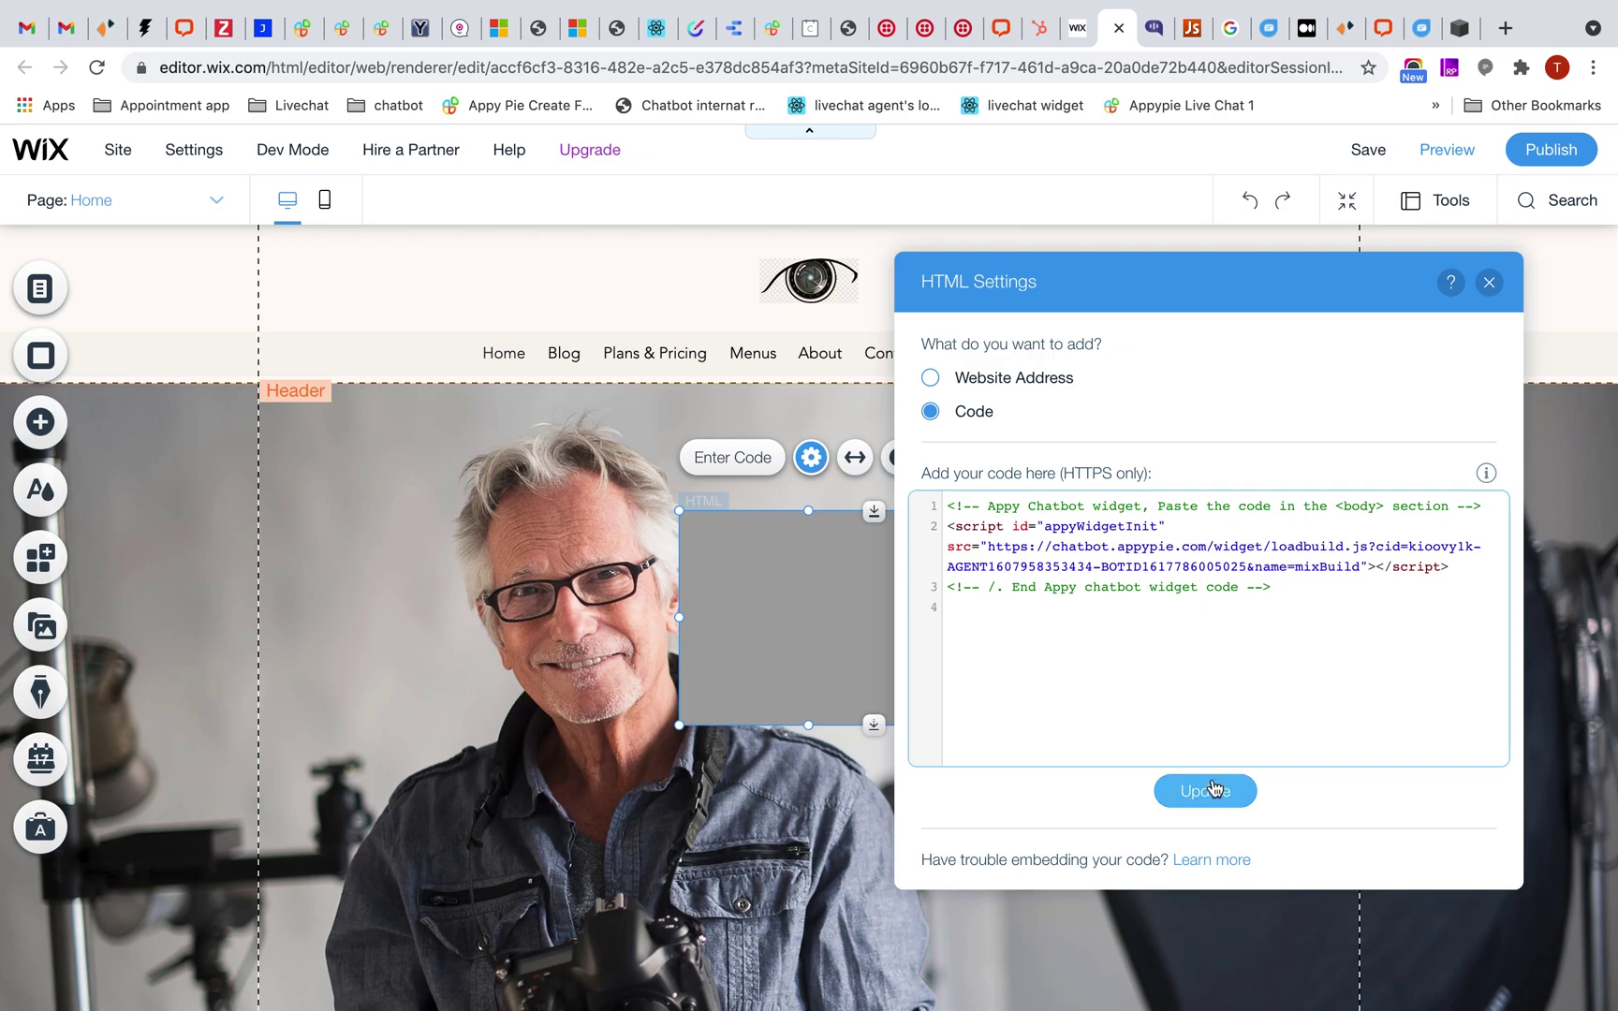
{"action": "left_click", "coordinate": [1212, 794]}
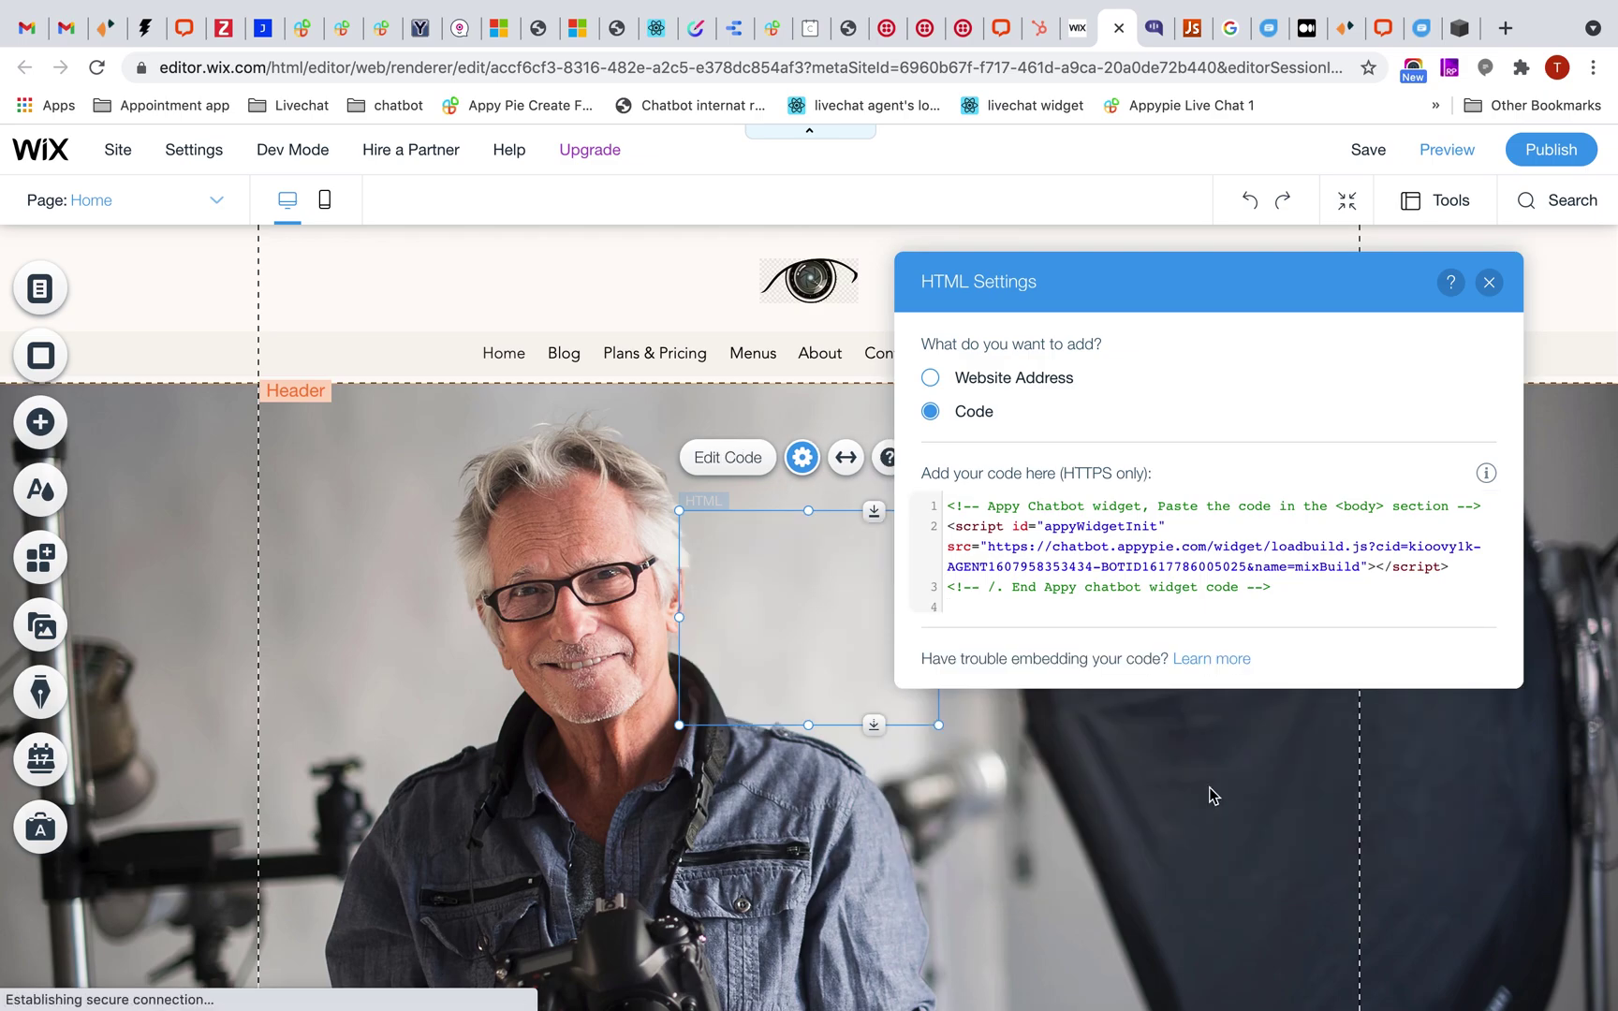
{"action": "left_click", "coordinate": [1490, 283]}
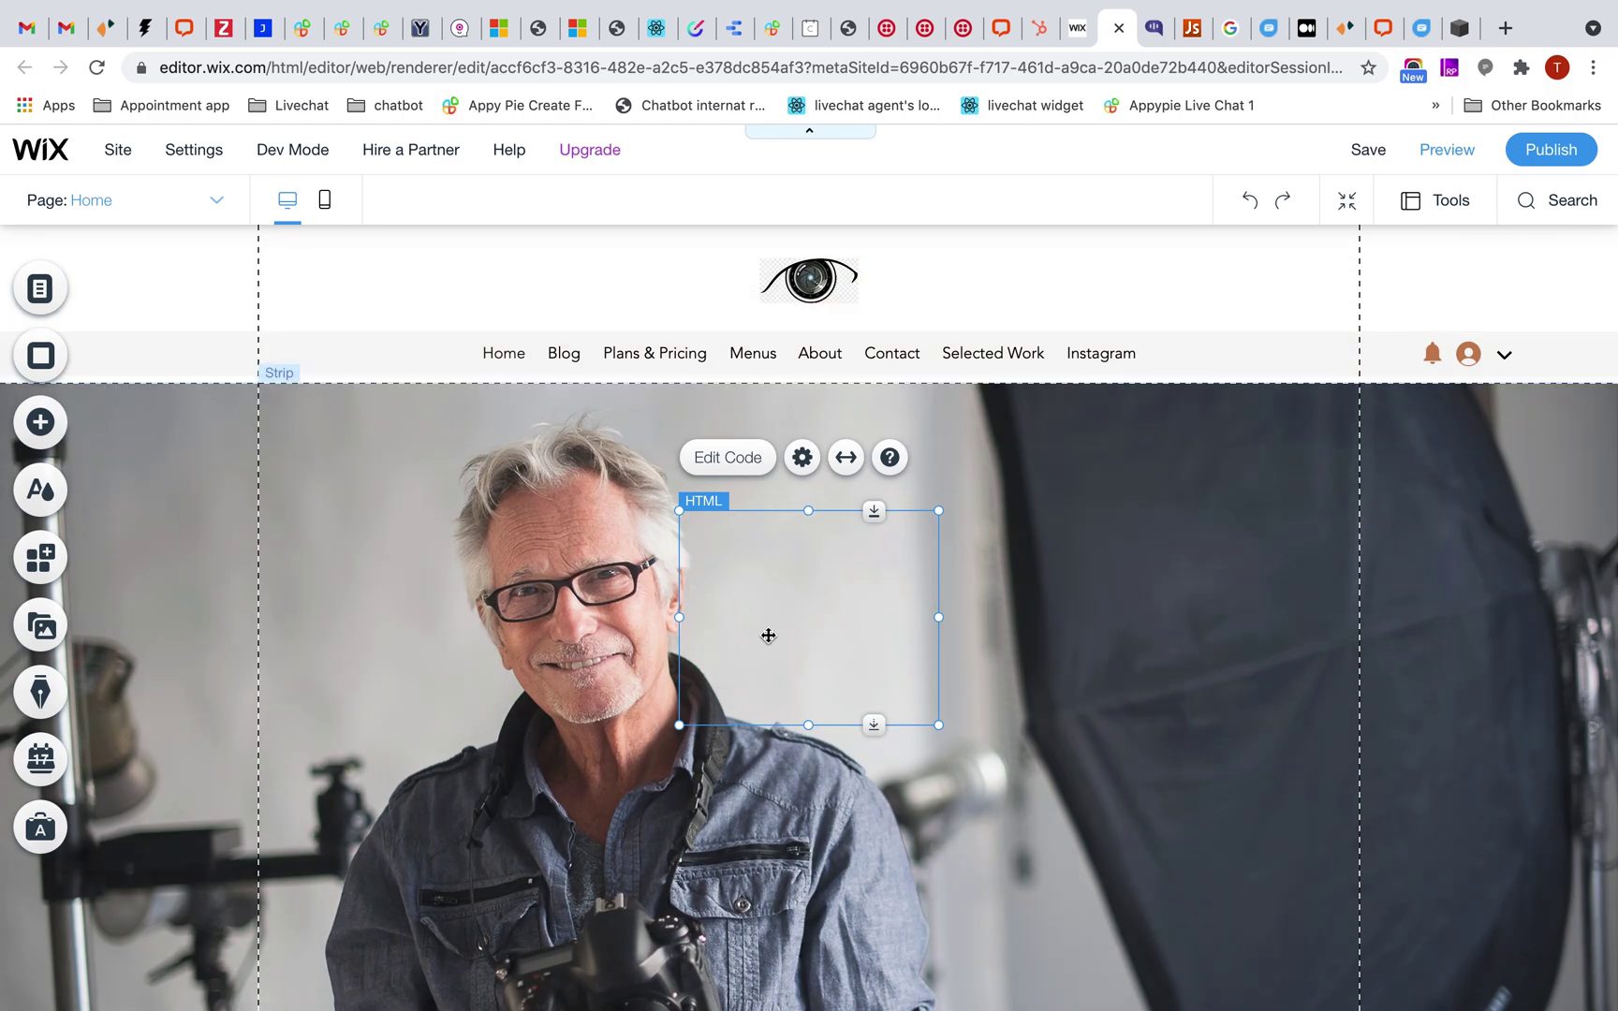
Step: Show the chatbot element on all pages and pin it to the bottom-right corner
{"action": "right_click", "coordinate": [767, 637]}
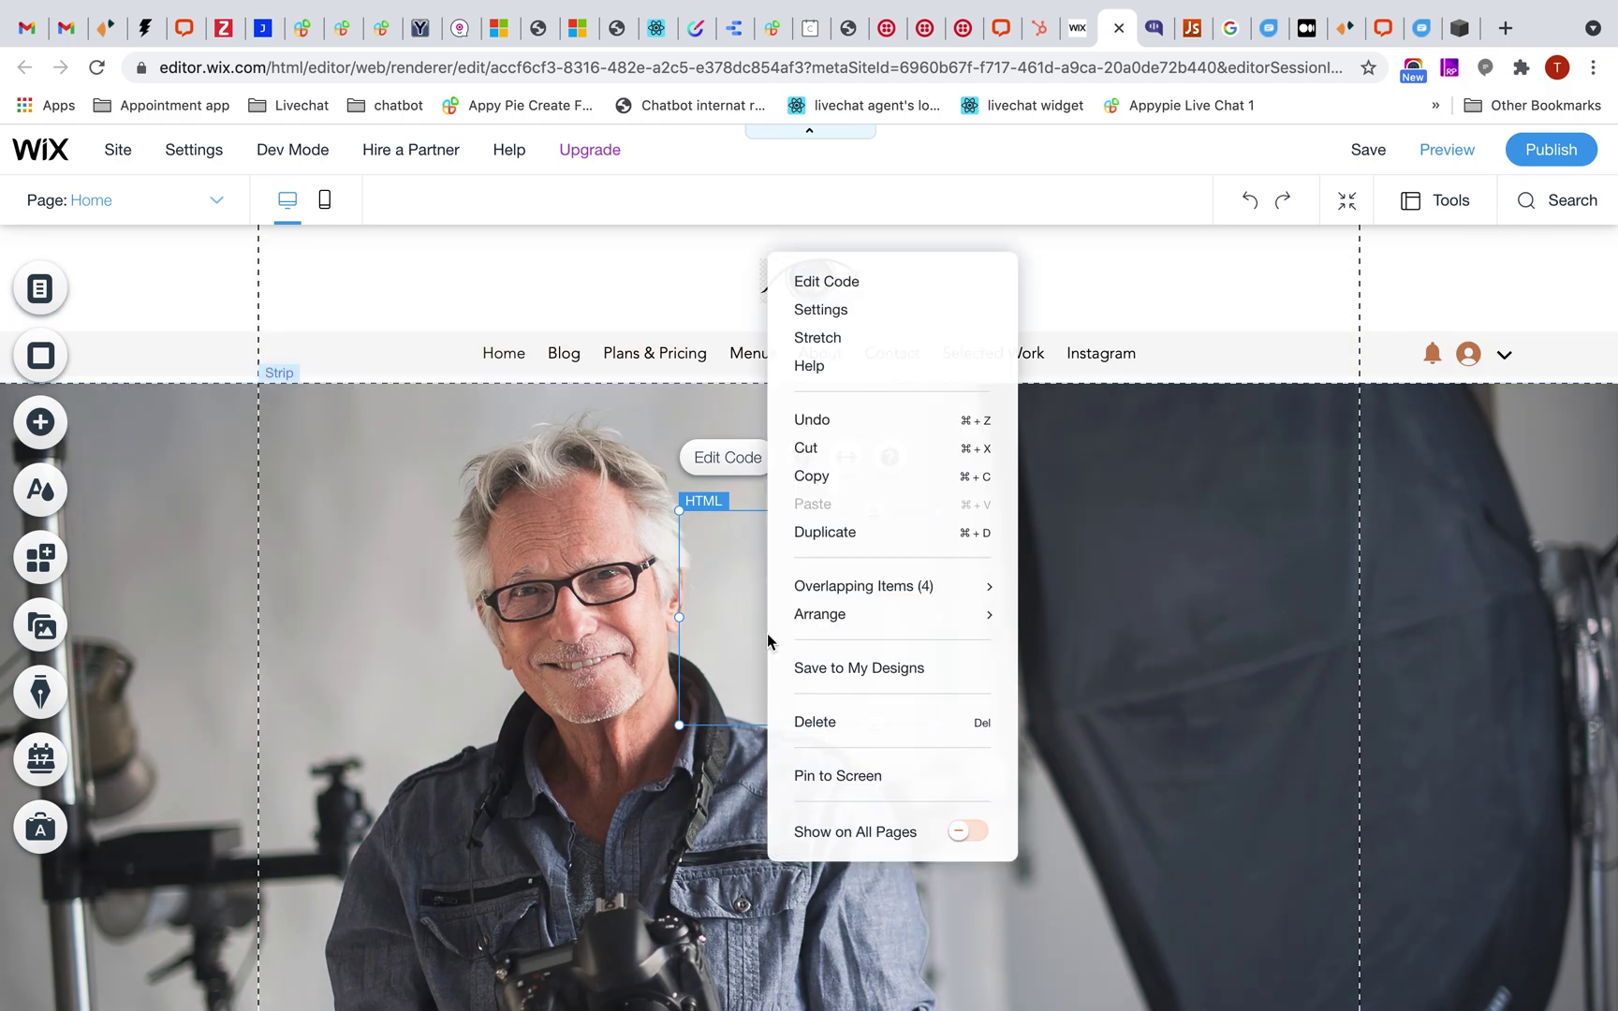
{"action": "left_click", "coordinate": [980, 834]}
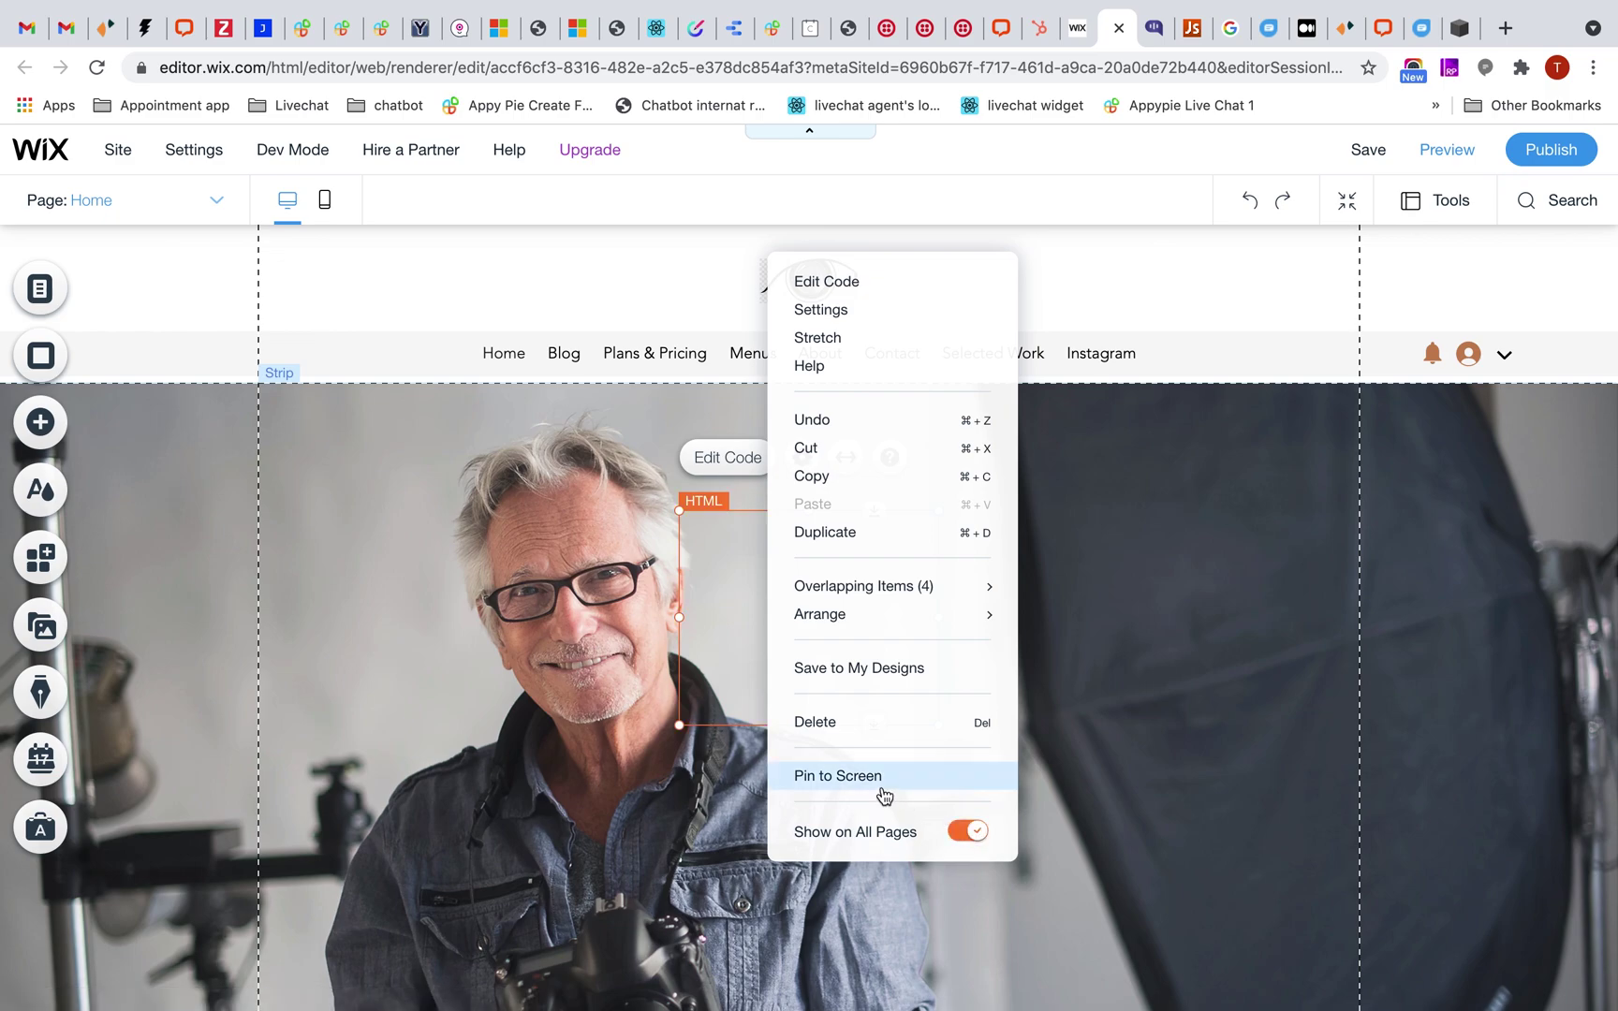
{"action": "left_click", "coordinate": [885, 774]}
{"action": "left_click", "coordinate": [1194, 562]}
Step: Set both pin-to-screen offsets to 6 px
{"action": "left_click_drag", "start_coordinate": [1081, 675], "coordinate": [1005, 678]}
{"action": "left_click_drag", "start_coordinate": [1012, 774], "coordinate": [1006, 775]}
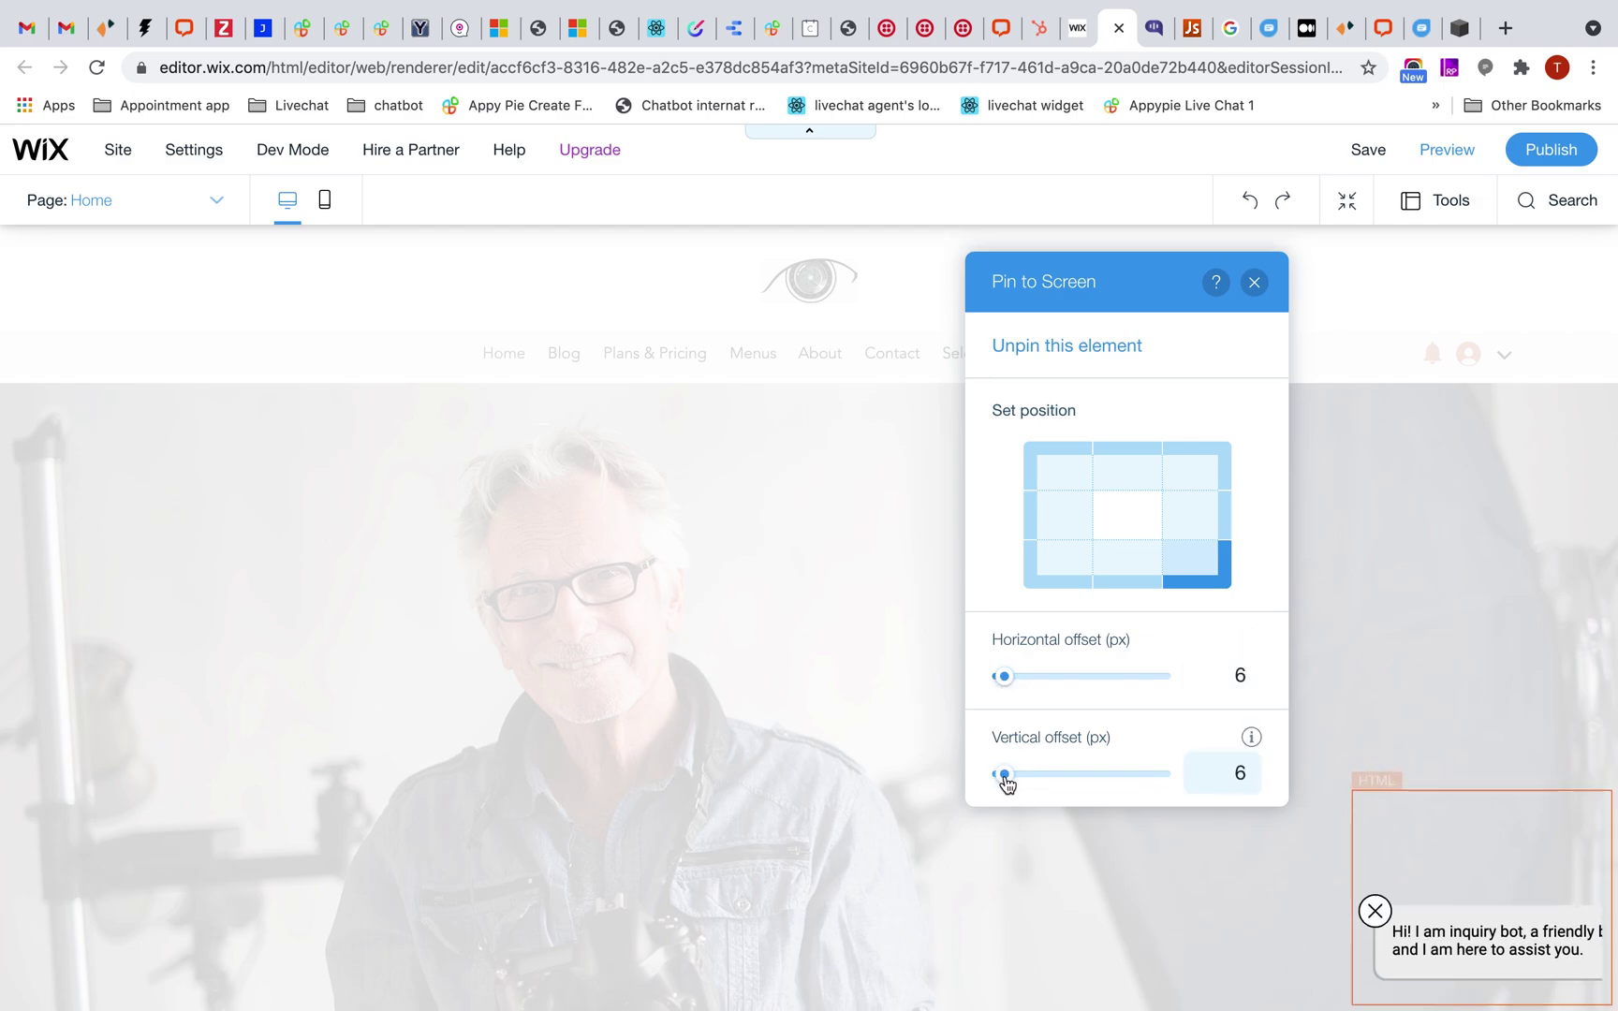
{"action": "left_click", "coordinate": [1256, 281]}
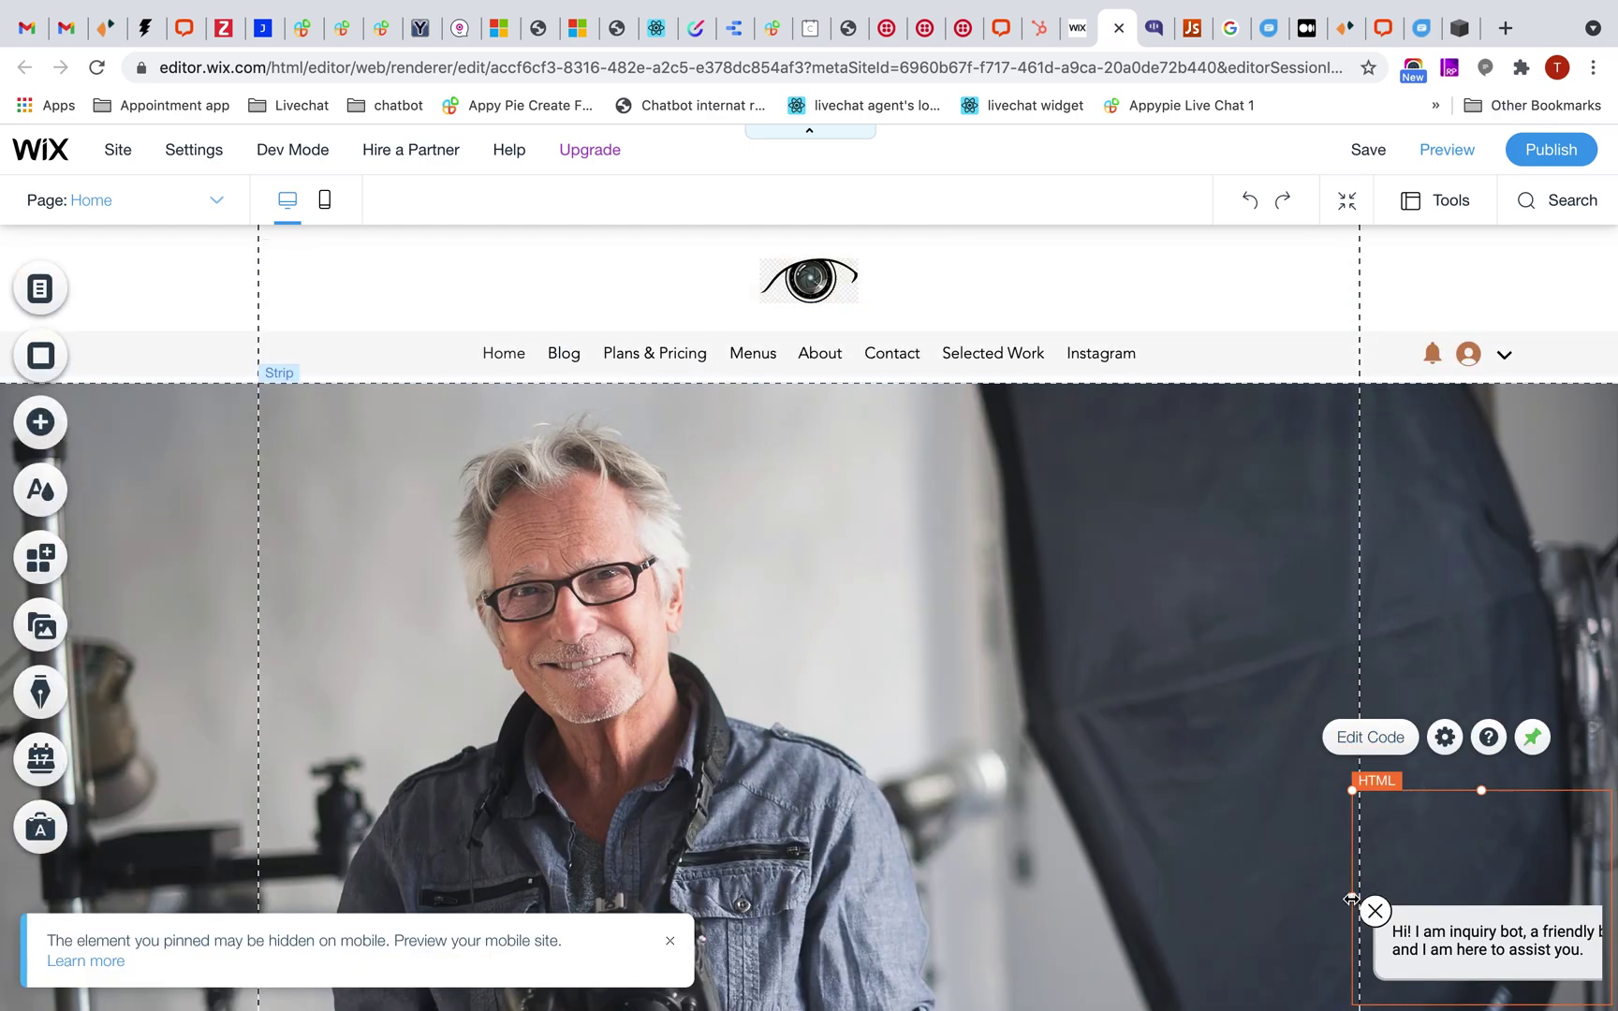
Step: Widen and heighten the chatbot element so the full greeting shows
{"action": "left_click_drag", "start_coordinate": [1355, 897], "coordinate": [1117, 910]}
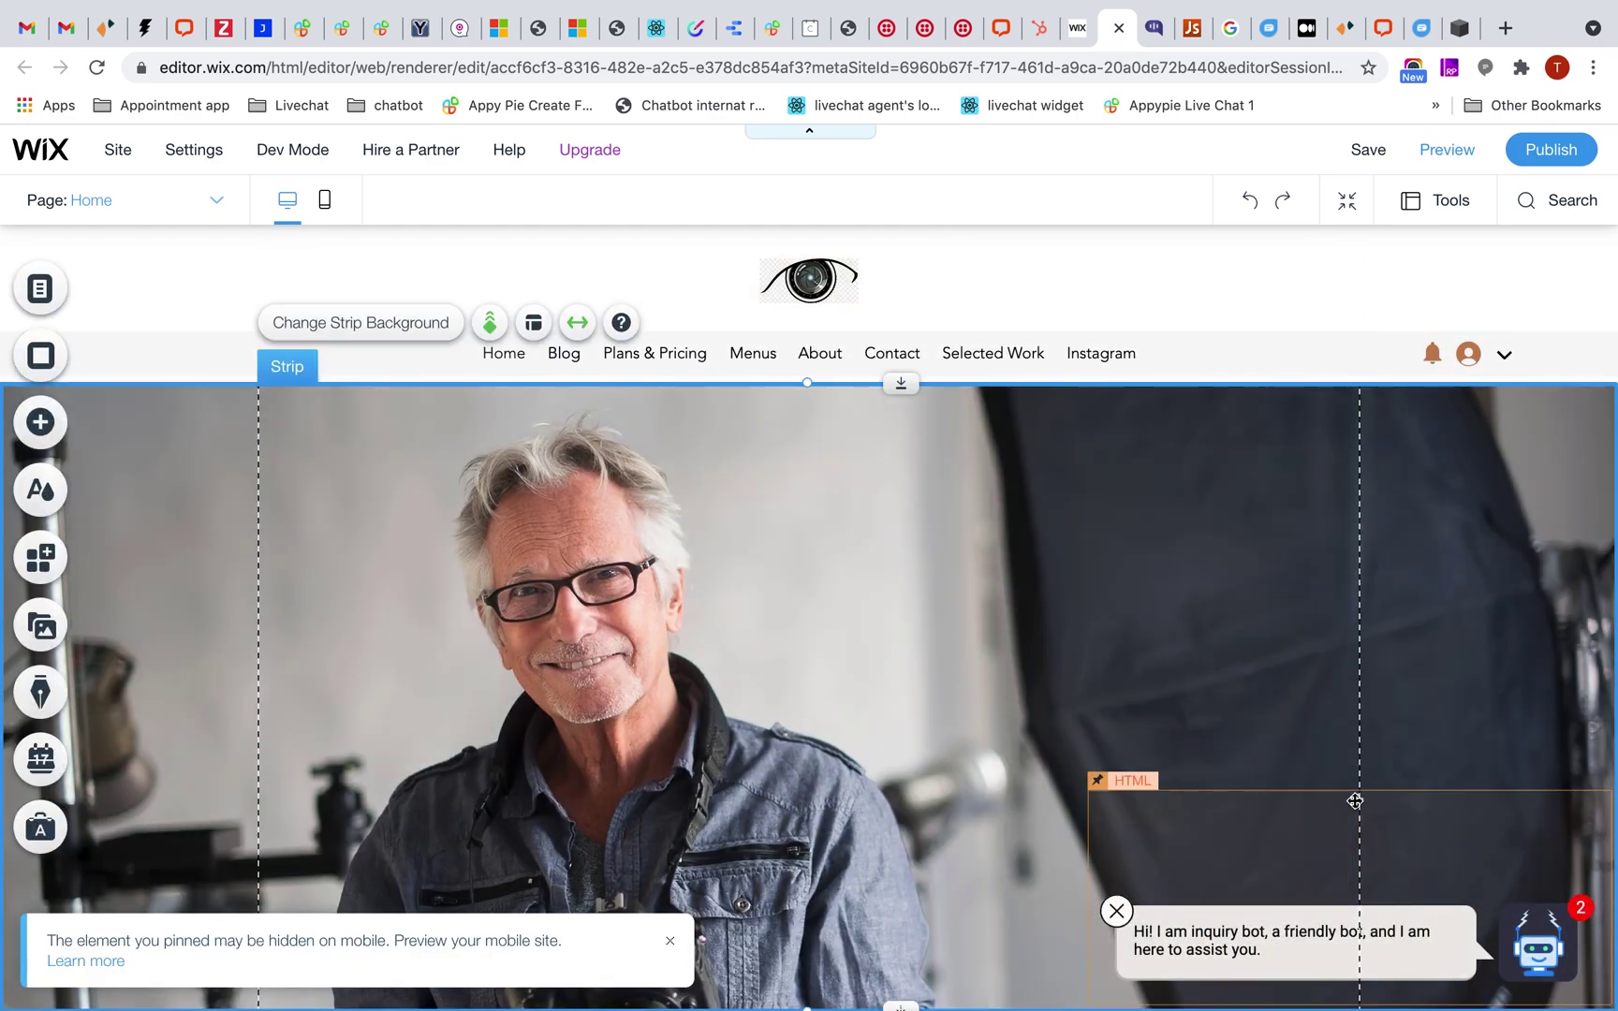
{"action": "left_click", "coordinate": [1354, 804]}
{"action": "left_click_drag", "start_coordinate": [1355, 796], "coordinate": [1321, 336]}
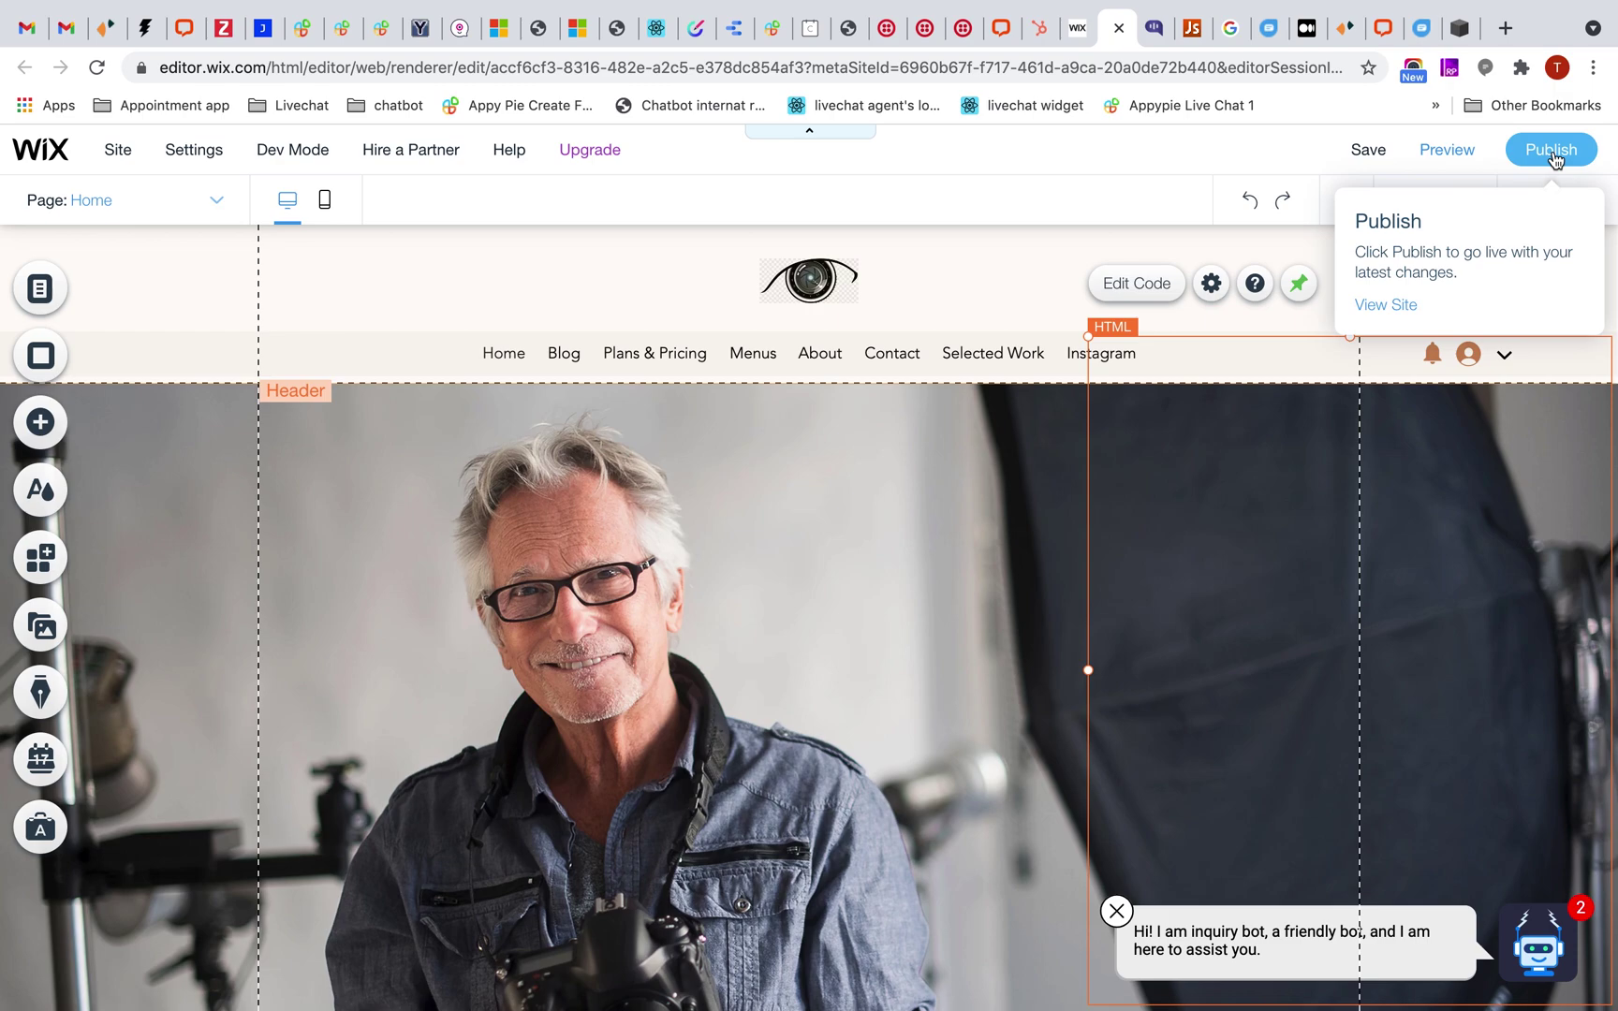
Step: Preview the Budha's POV site with the pinned chatbot widget
{"action": "left_click", "coordinate": [1453, 153]}
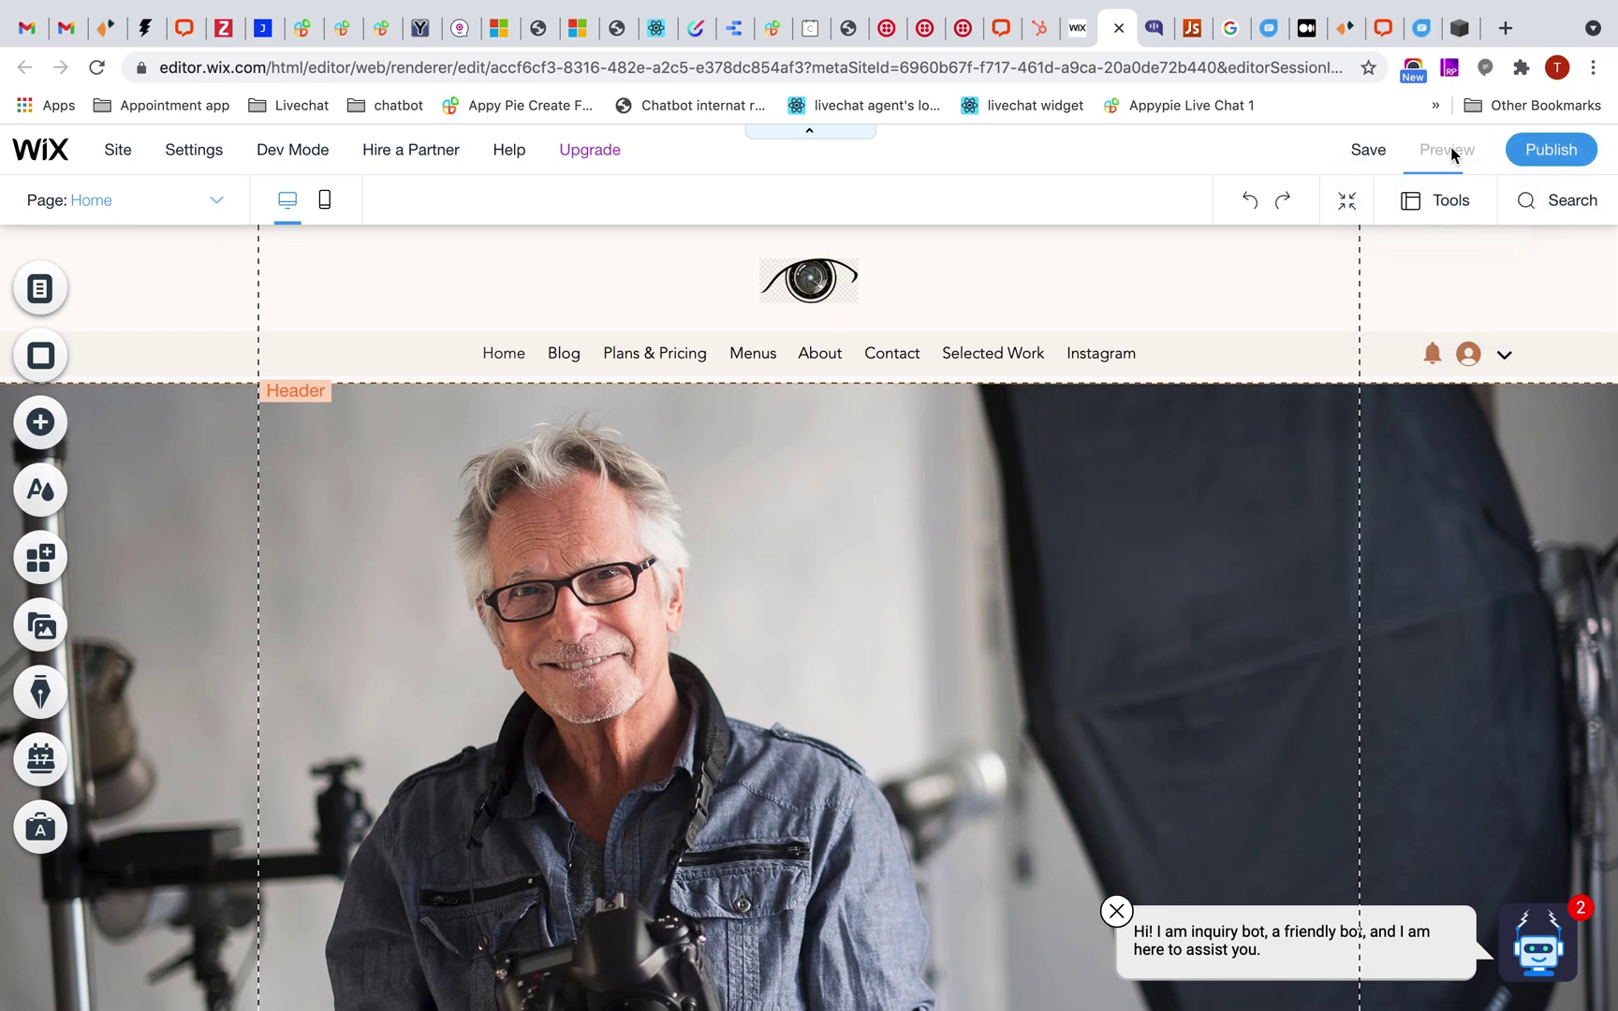